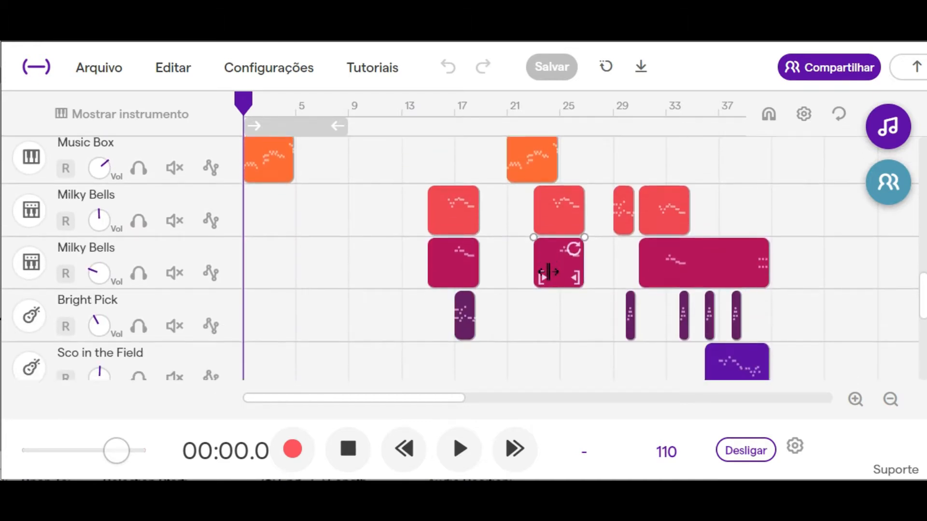
- Play the whole song from the start, examine the tracks from Corazón down to Music Box, and stop playback
{"action": "scroll", "coordinate": [538, 270], "scroll_direction": "down", "scroll_amount": 2}
{"action": "scroll", "coordinate": [538, 271], "scroll_direction": "up", "scroll_amount": 6}
{"action": "scroll", "coordinate": [537, 262], "scroll_direction": "up", "scroll_amount": 12}
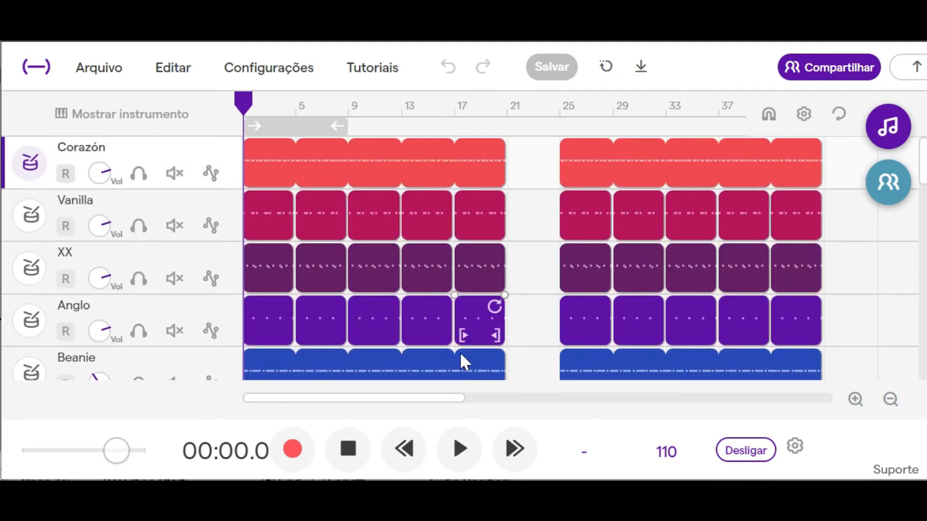
{"action": "left_click", "coordinate": [461, 449]}
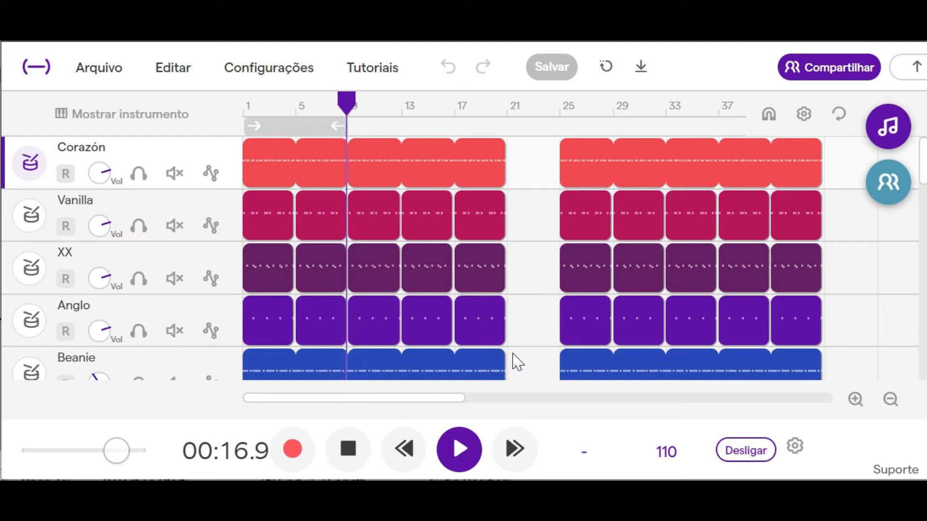
{"action": "scroll", "coordinate": [516, 362], "scroll_direction": "down", "scroll_amount": 2}
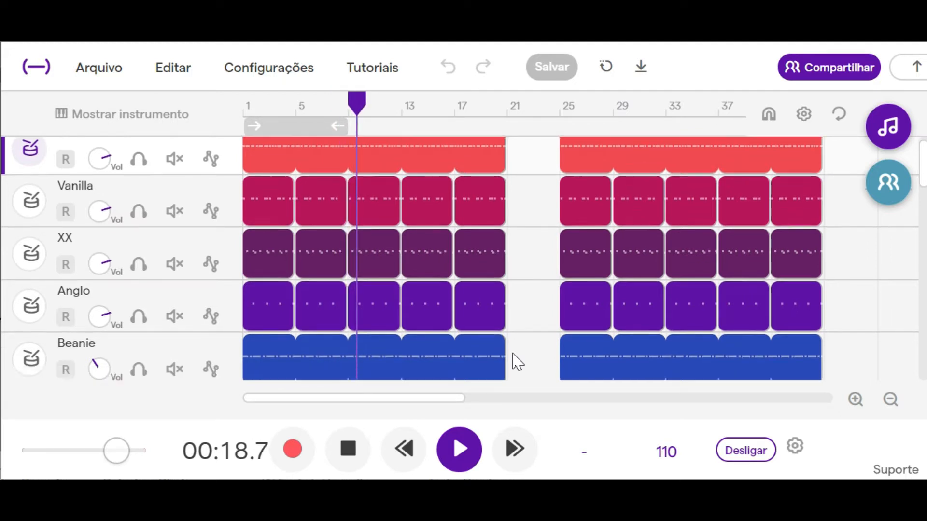
{"action": "scroll", "coordinate": [517, 362], "scroll_direction": "down", "scroll_amount": 3}
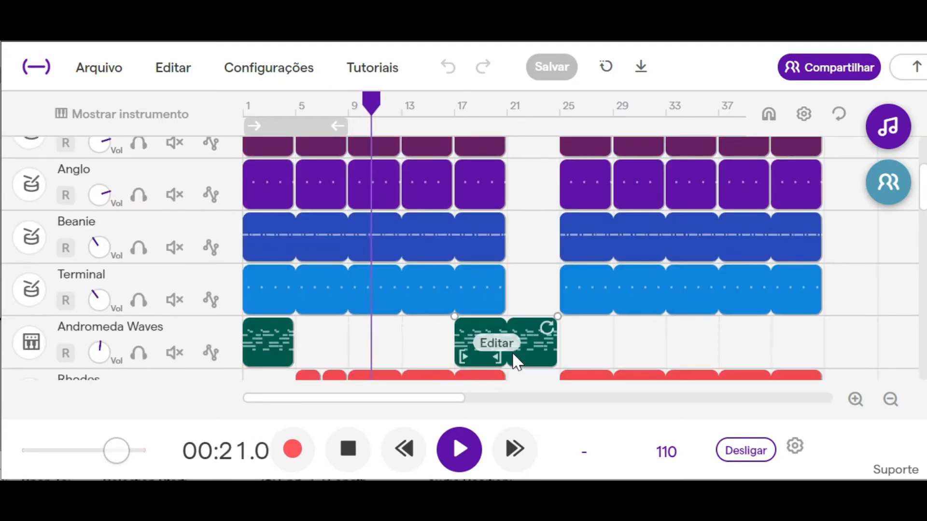
{"action": "scroll", "coordinate": [516, 362], "scroll_direction": "down", "scroll_amount": 2}
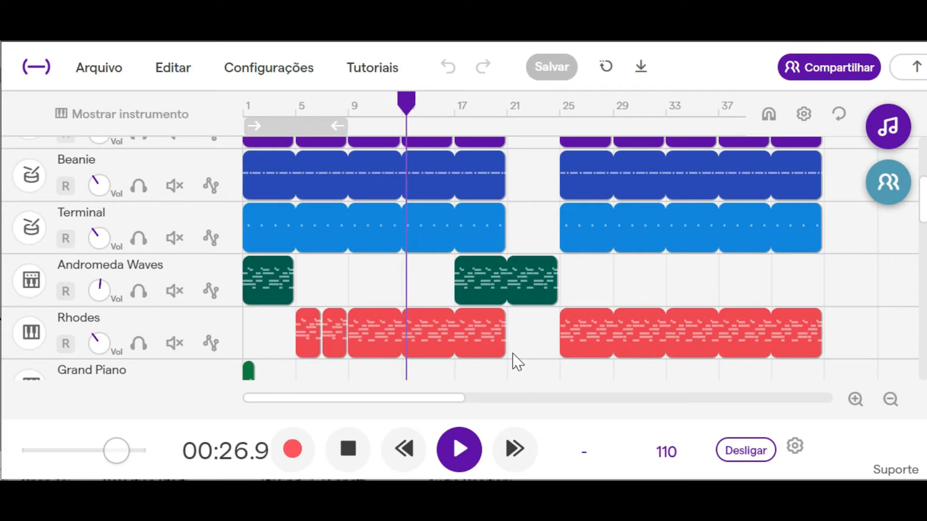
{"action": "scroll", "coordinate": [516, 362], "scroll_direction": "down", "scroll_amount": 2}
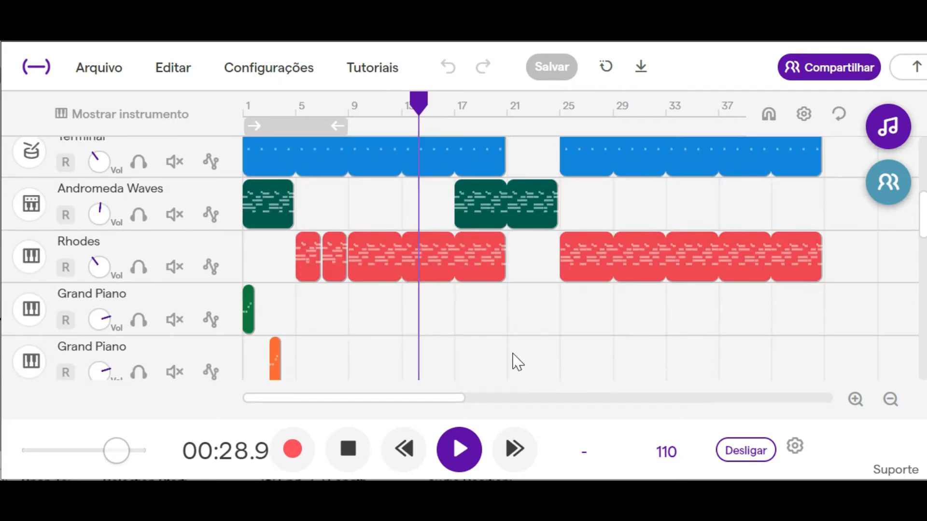
{"action": "scroll", "coordinate": [520, 362], "scroll_direction": "down", "scroll_amount": 1}
{"action": "scroll", "coordinate": [523, 362], "scroll_direction": "down", "scroll_amount": 1}
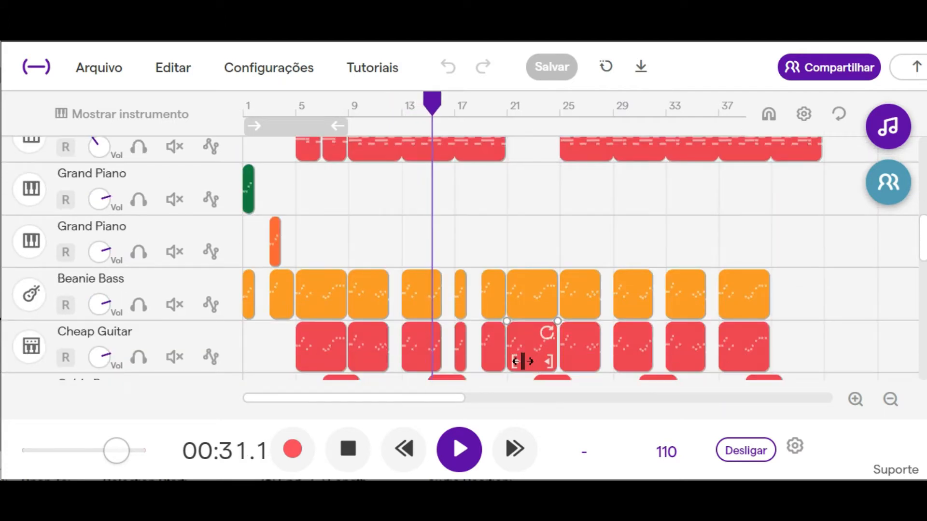
{"action": "scroll", "coordinate": [700, 248], "scroll_direction": "down", "scroll_amount": 1}
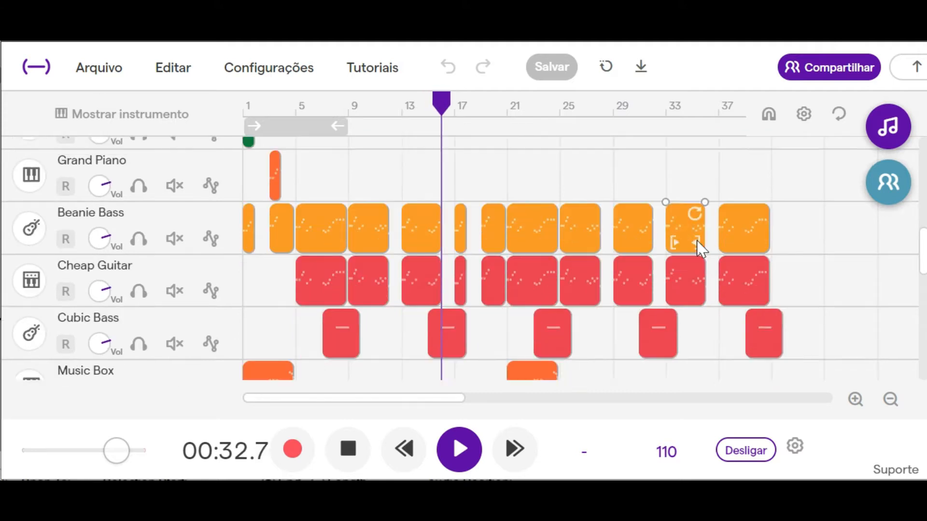
{"action": "scroll", "coordinate": [700, 249], "scroll_direction": "down", "scroll_amount": 1}
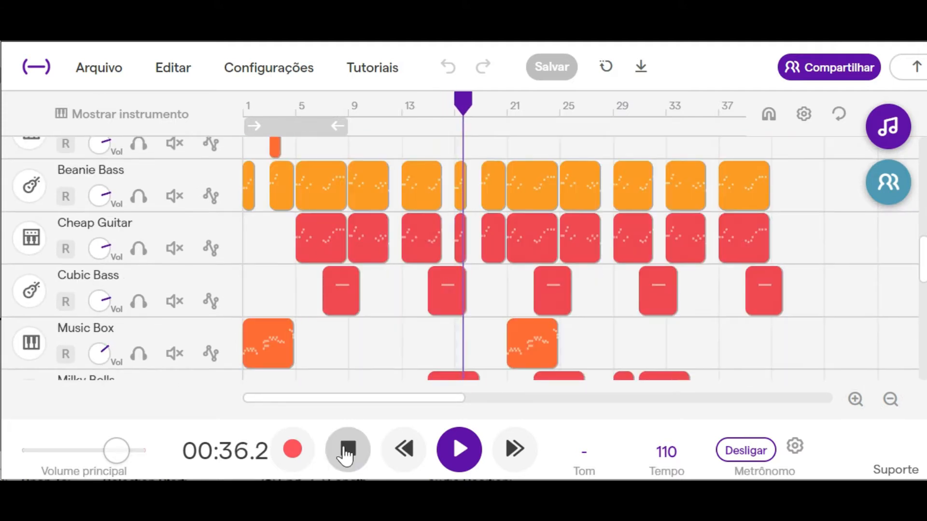
{"action": "left_click", "coordinate": [346, 451]}
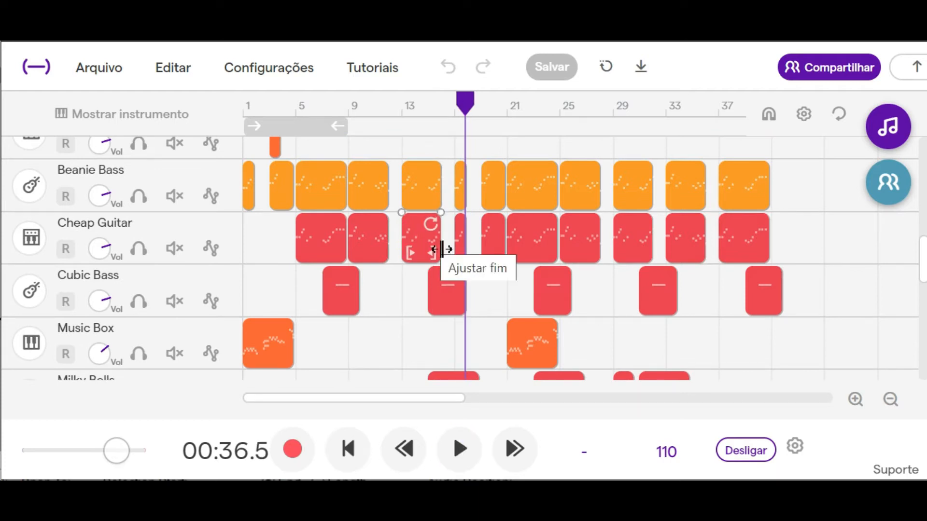
- Solo the Corazón and Vanilla drum tracks
{"action": "scroll", "coordinate": [387, 263], "scroll_direction": "up", "scroll_amount": 8}
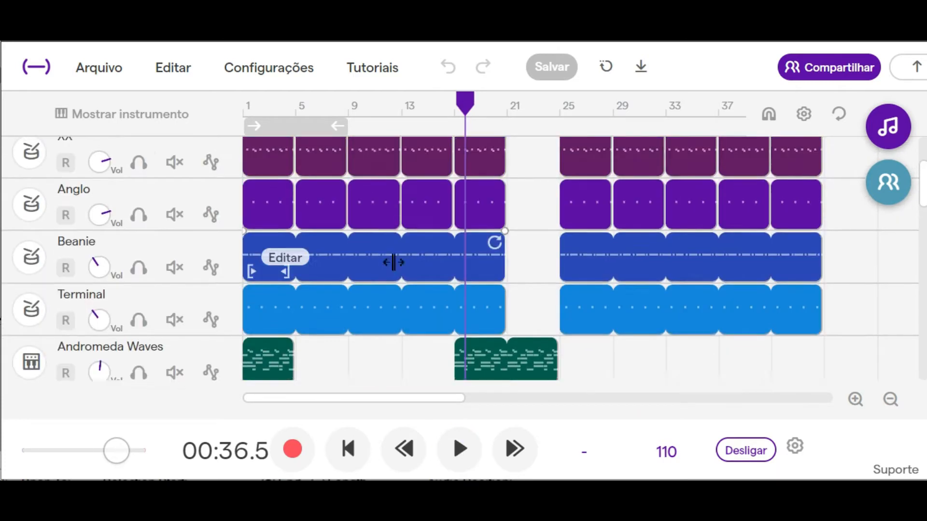
{"action": "scroll", "coordinate": [393, 262], "scroll_direction": "up", "scroll_amount": 3}
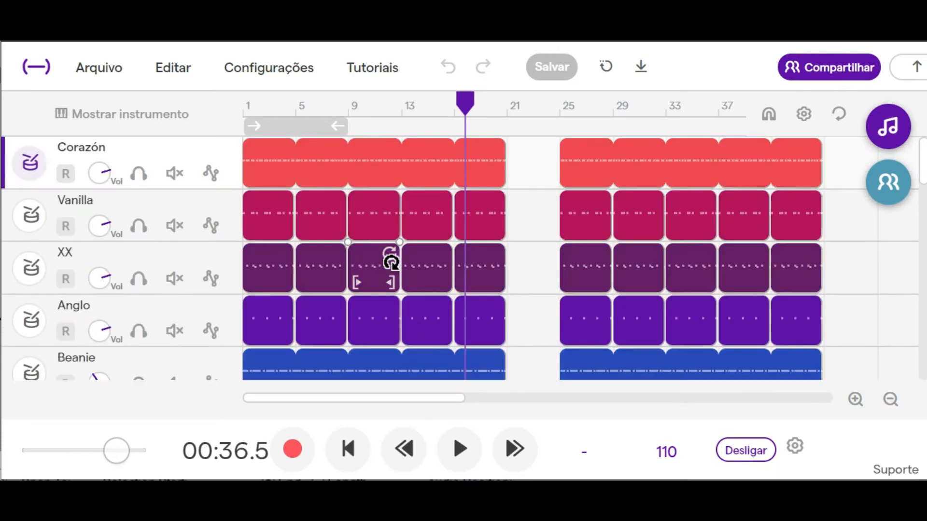
{"action": "left_click", "coordinate": [140, 175]}
{"action": "left_click", "coordinate": [145, 227]}
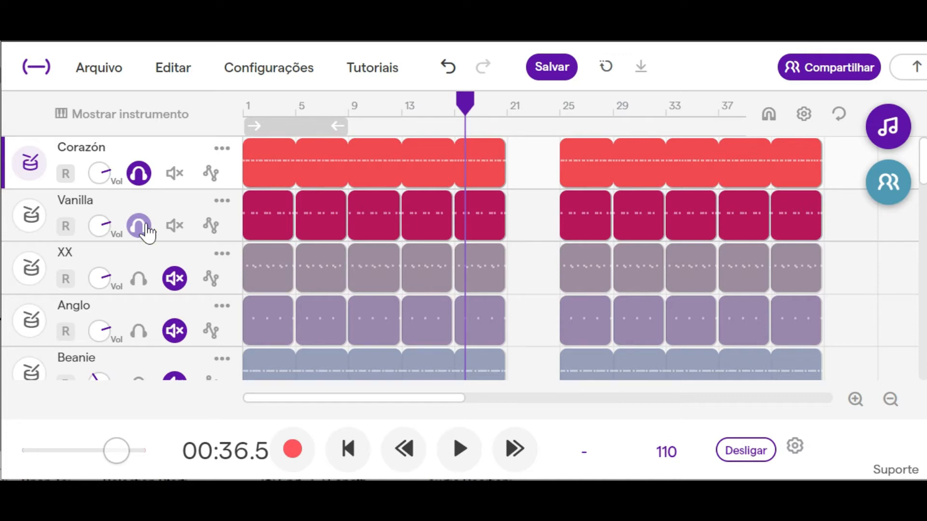
{"action": "left_click", "coordinate": [140, 225]}
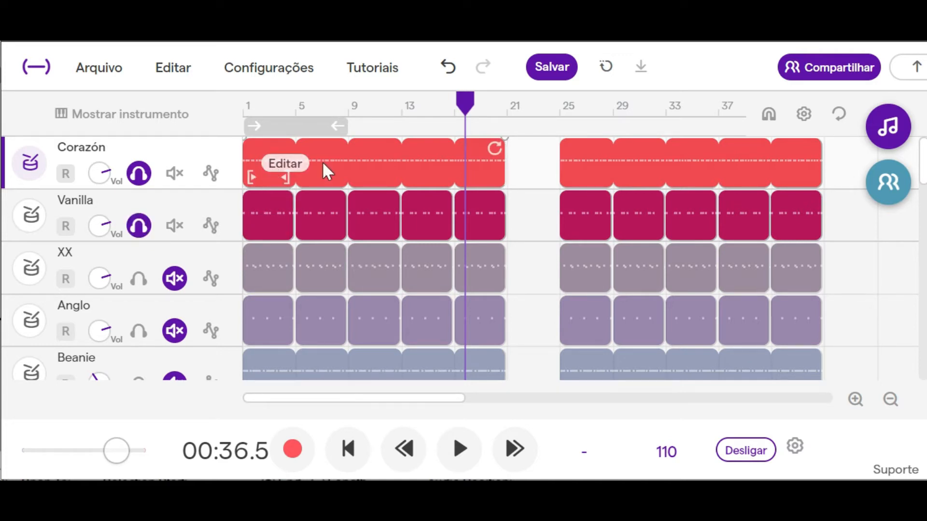
- Open the Corazón clip's drum pattern, listen to its snare hits, stop playback and close the pattern editor
{"action": "double_click", "coordinate": [355, 166]}
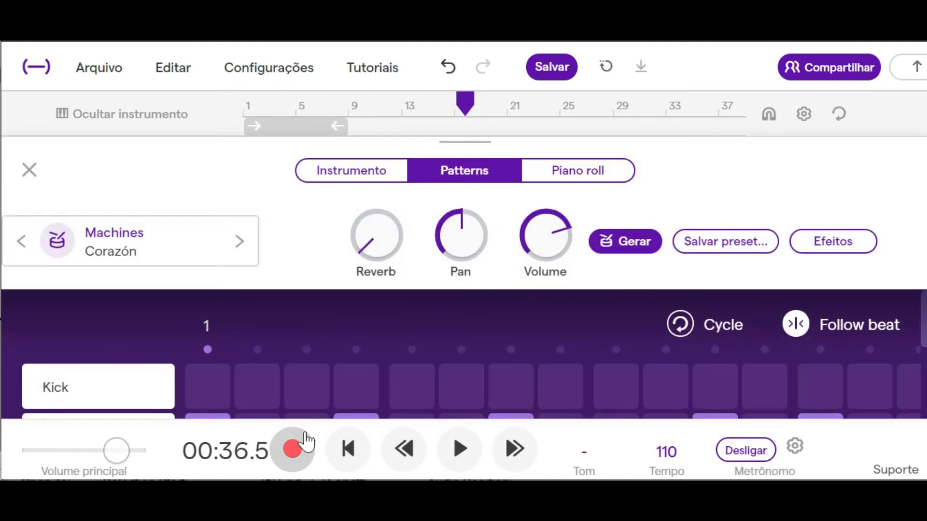
{"action": "scroll", "coordinate": [290, 329], "scroll_direction": "down", "scroll_amount": 3}
{"action": "scroll", "coordinate": [290, 329], "scroll_direction": "up", "scroll_amount": 1}
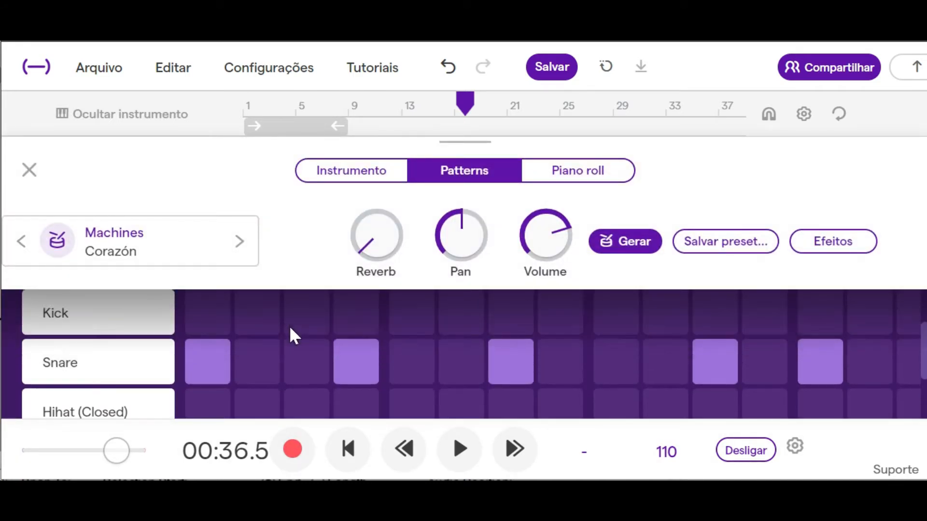
{"action": "left_click", "coordinate": [444, 456]}
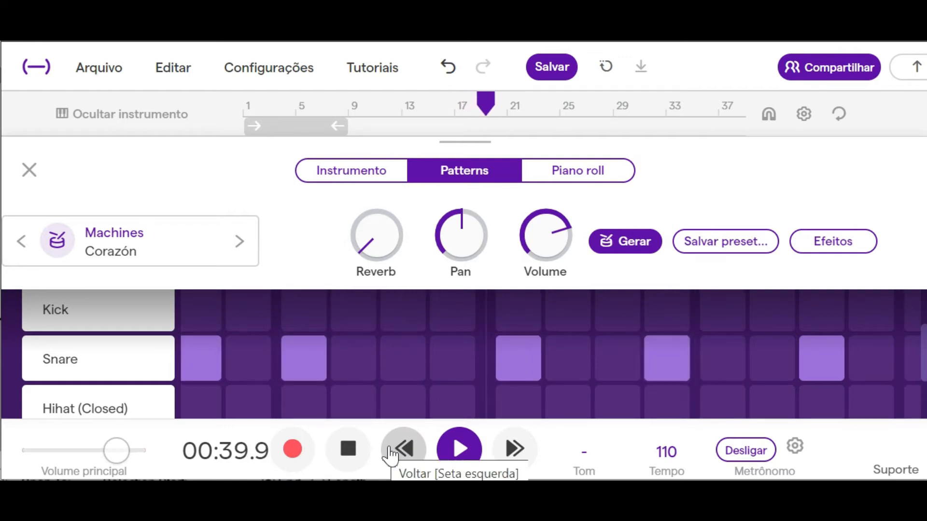
{"action": "left_click", "coordinate": [354, 456]}
{"action": "left_click", "coordinate": [32, 172]}
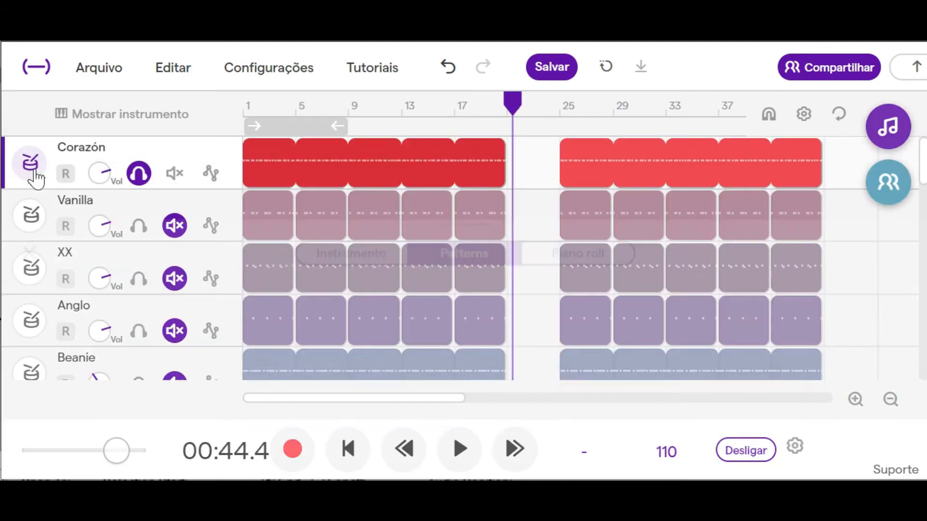
- Return the playhead to the start and solo the Vanilla track instead of Corazón
{"action": "left_click", "coordinate": [348, 450]}
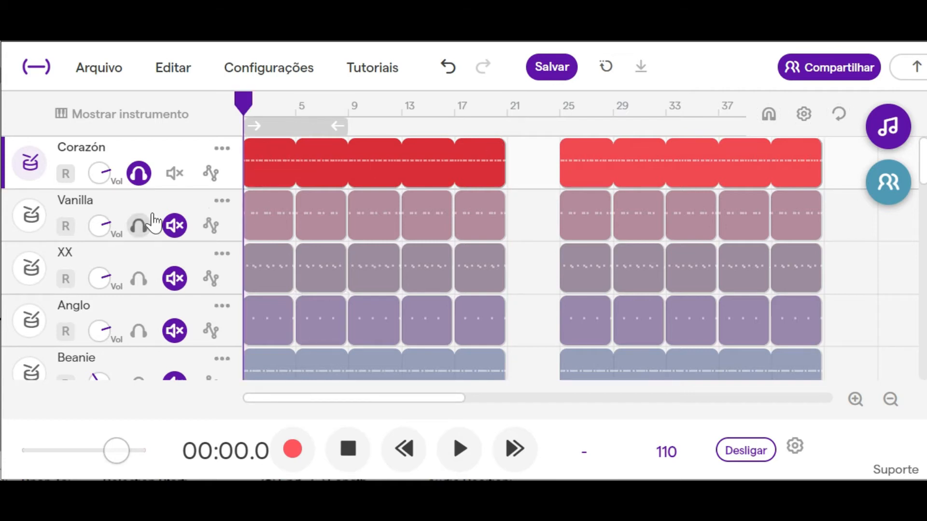
{"action": "left_click", "coordinate": [139, 226]}
{"action": "left_click", "coordinate": [139, 174]}
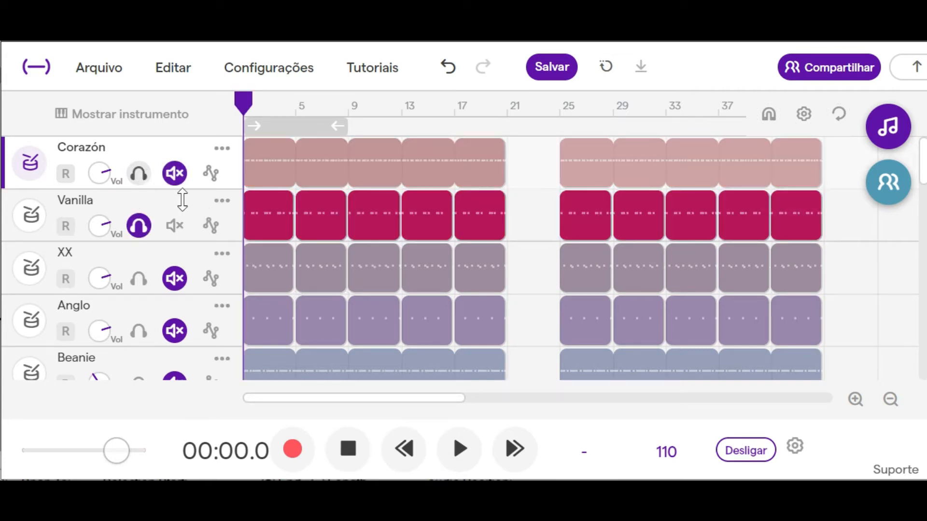
- Open the first Vanilla clip's drum pattern, listen to its kick hits from the start, and close the pattern editor
{"action": "double_click", "coordinate": [268, 213]}
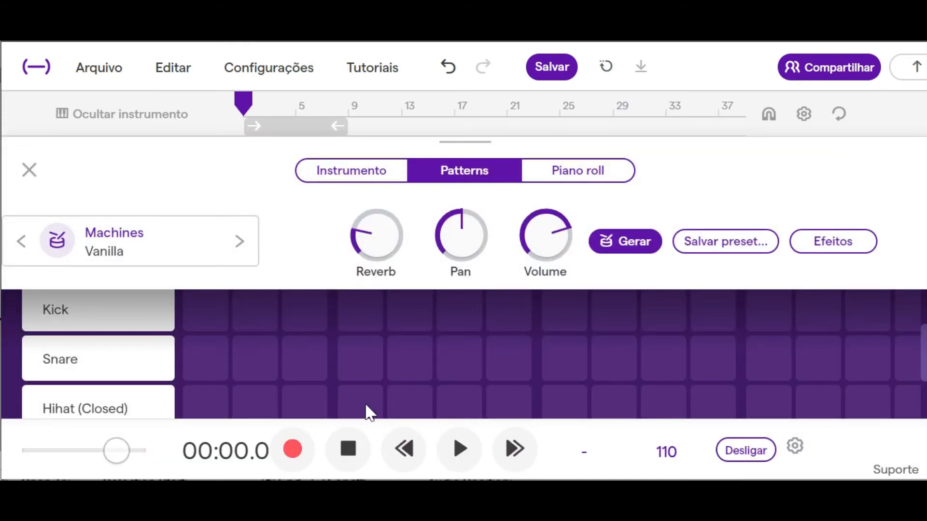
{"action": "scroll", "coordinate": [384, 363], "scroll_direction": "down", "scroll_amount": 2}
{"action": "scroll", "coordinate": [349, 363], "scroll_direction": "up", "scroll_amount": 3}
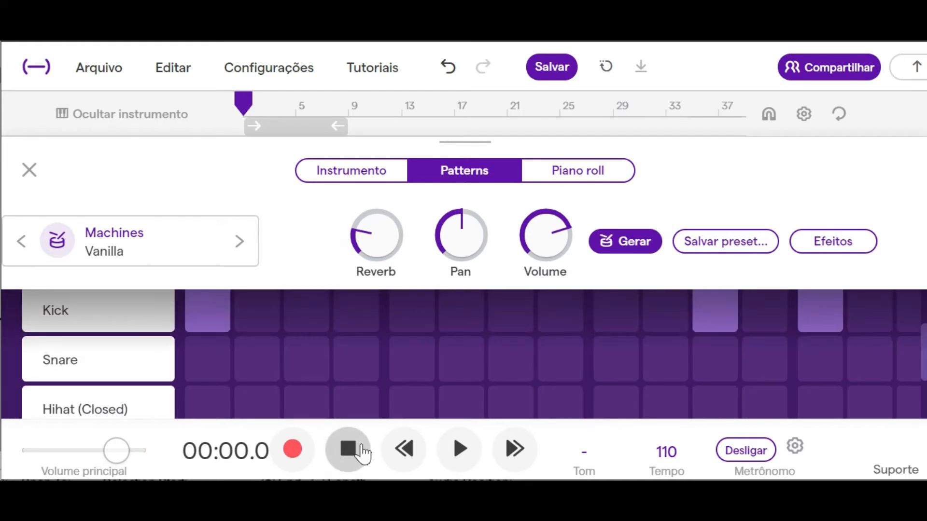
{"action": "scroll", "coordinate": [357, 376], "scroll_direction": "up", "scroll_amount": 2}
{"action": "left_click", "coordinate": [458, 449]}
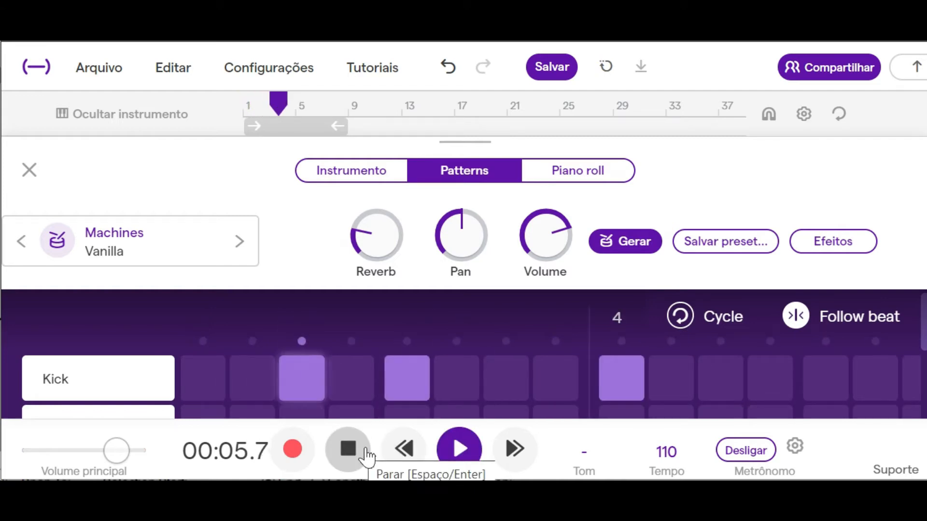
{"action": "left_click", "coordinate": [348, 449]}
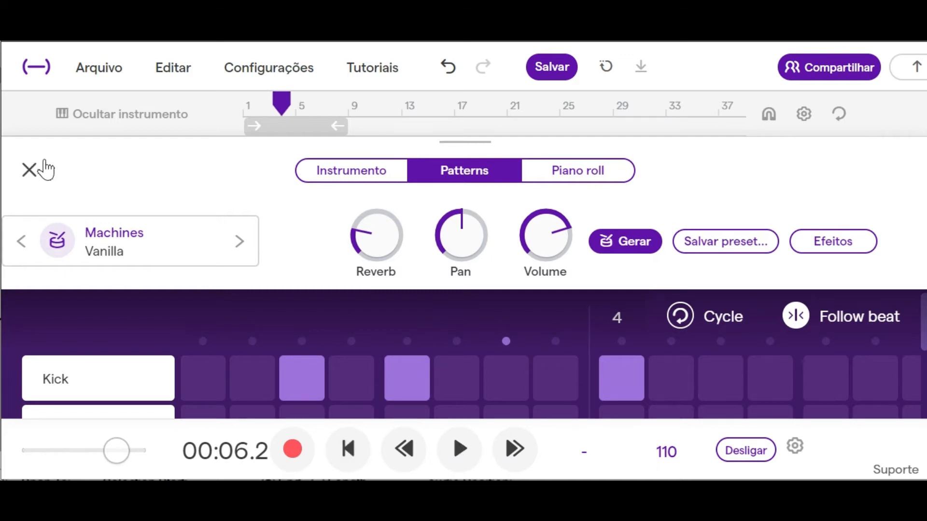
{"action": "left_click", "coordinate": [30, 170]}
- Solo the XX track instead of Vanilla and open its first clip's drum pattern
{"action": "left_click", "coordinate": [150, 224]}
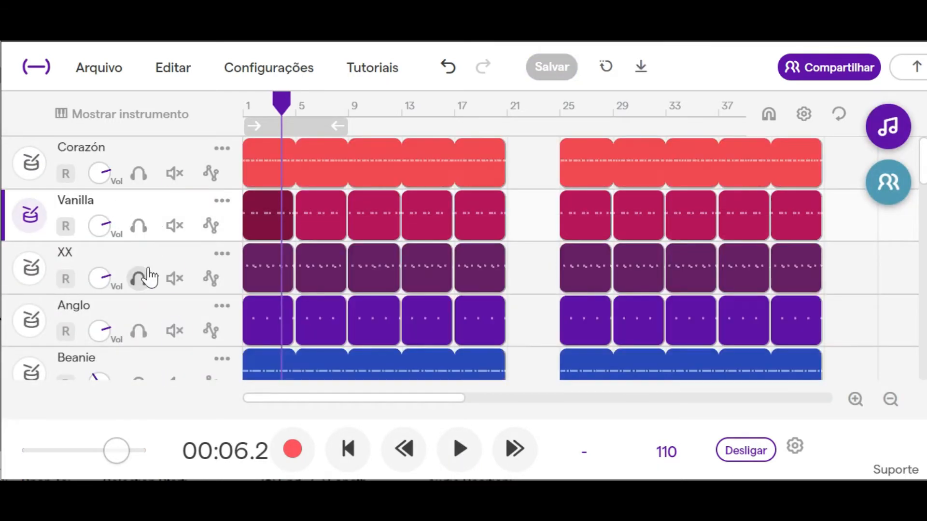
{"action": "left_click", "coordinate": [148, 285]}
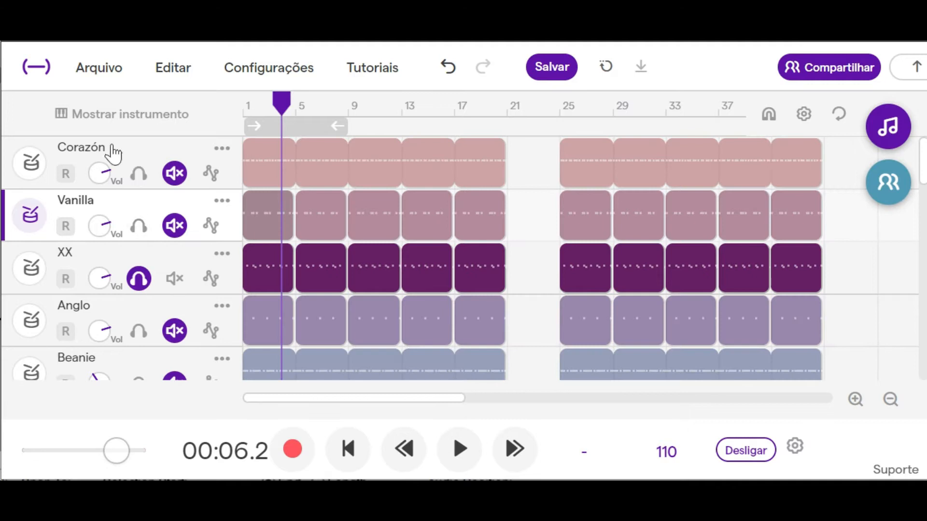
{"action": "mouse_move", "coordinate": [258, 270]}
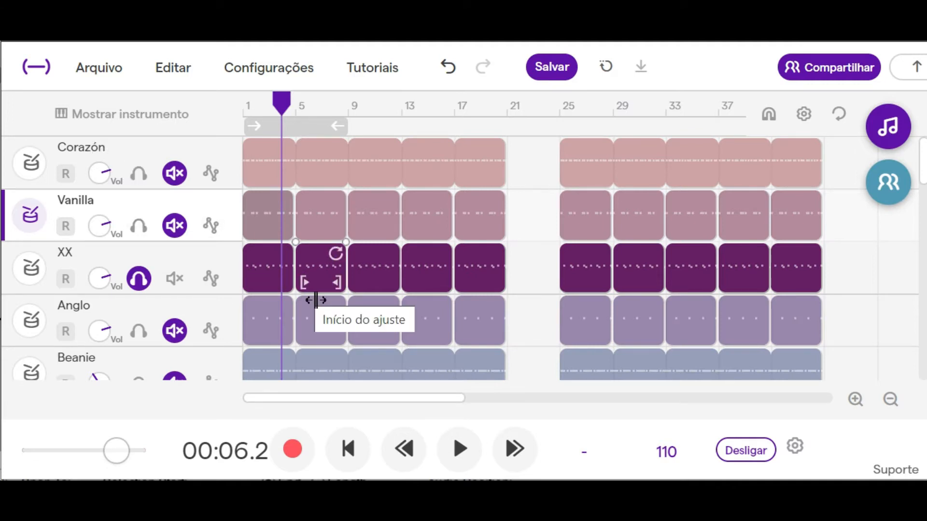
{"action": "double_click", "coordinate": [260, 272]}
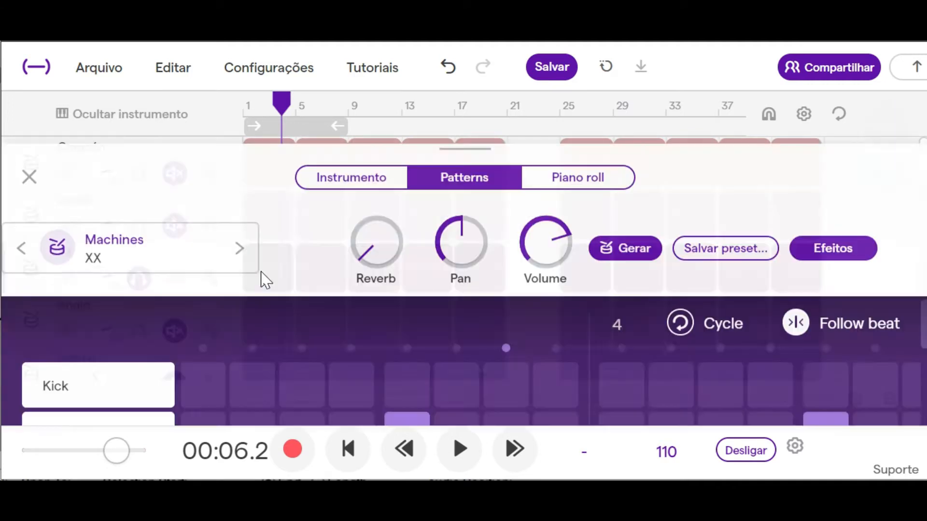
{"action": "scroll", "coordinate": [317, 349], "scroll_direction": "down", "scroll_amount": 1}
{"action": "scroll", "coordinate": [317, 350], "scroll_direction": "down", "scroll_amount": 2}
{"action": "scroll", "coordinate": [317, 349], "scroll_direction": "up", "scroll_amount": 1}
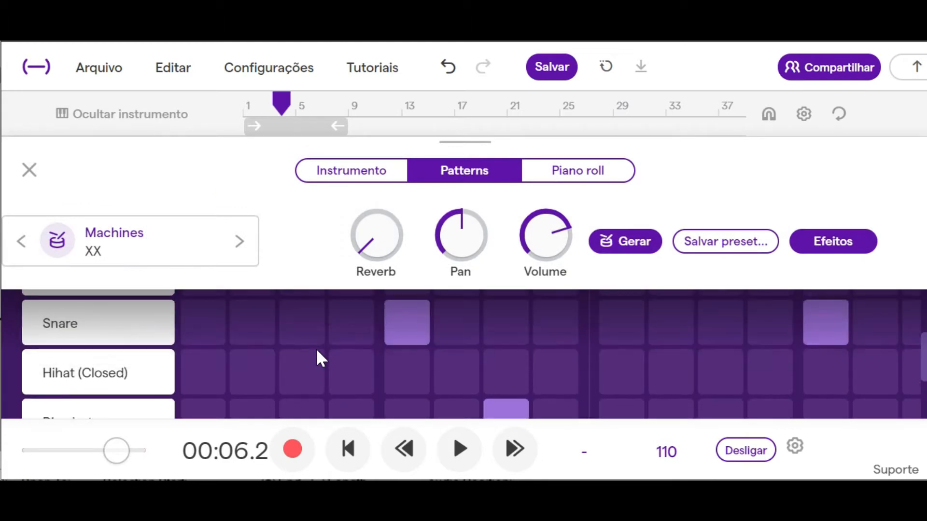
{"action": "scroll", "coordinate": [317, 350], "scroll_direction": "down", "scroll_amount": 1}
{"action": "scroll", "coordinate": [317, 352], "scroll_direction": "up", "scroll_amount": 1}
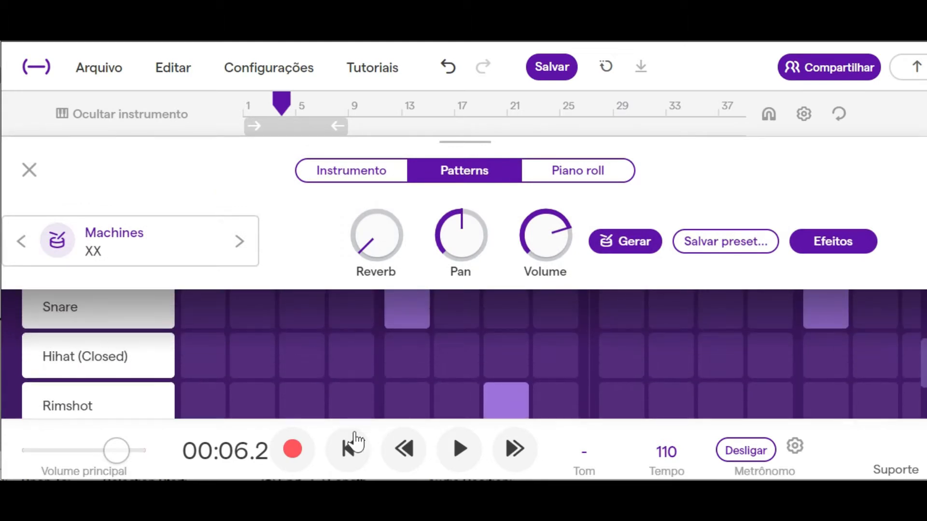
- Listen to the XX drum pattern from the start while viewing its snare and rimshot rows, stop playback and close the pattern editor
{"action": "left_click", "coordinate": [361, 449]}
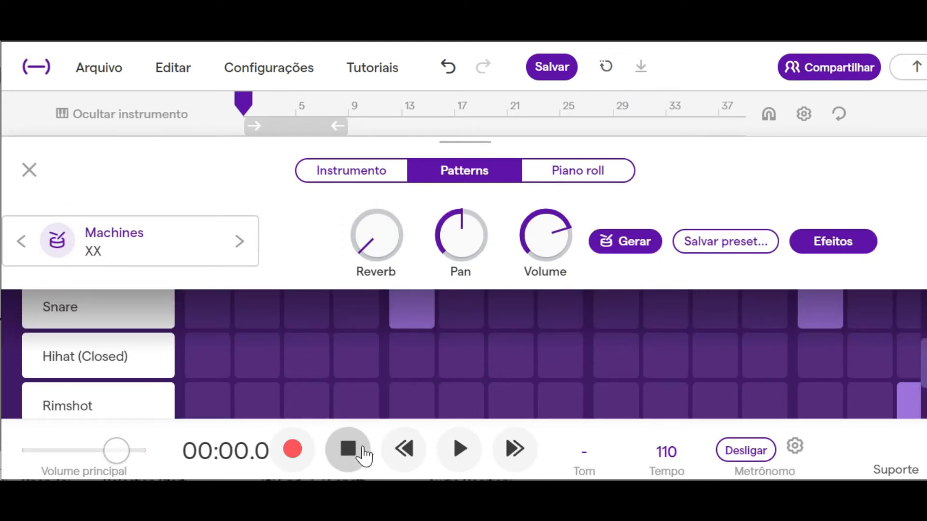
{"action": "left_click", "coordinate": [464, 457]}
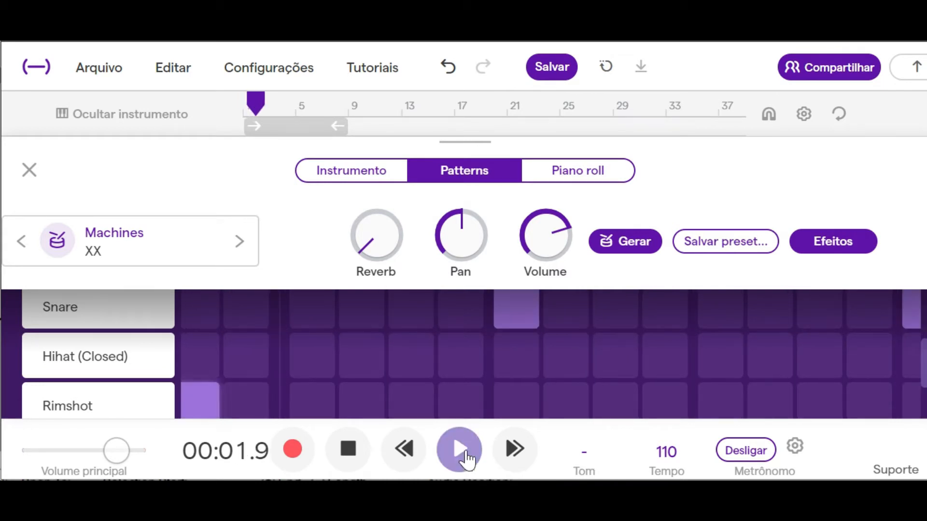
{"action": "scroll", "coordinate": [458, 381], "scroll_direction": "up", "scroll_amount": 1}
{"action": "scroll", "coordinate": [458, 381], "scroll_direction": "up", "scroll_amount": 2}
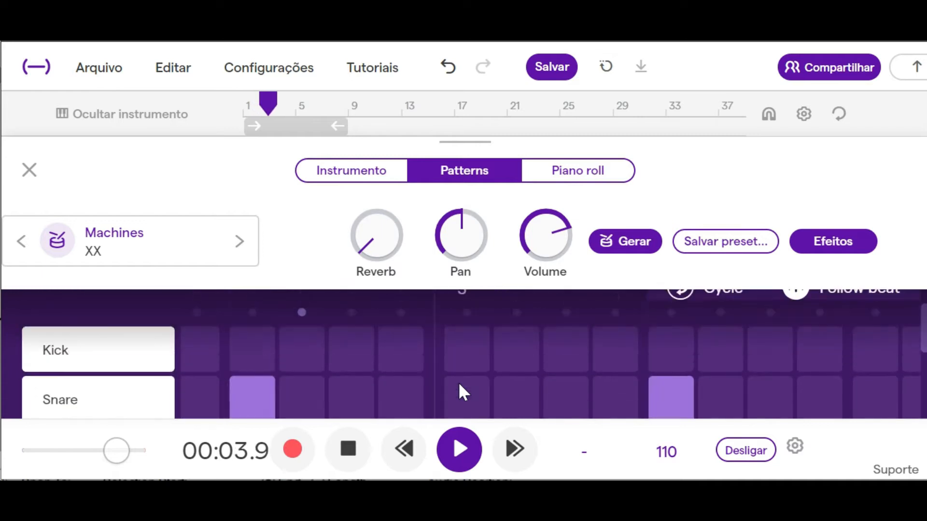
{"action": "scroll", "coordinate": [459, 381], "scroll_direction": "down", "scroll_amount": 4}
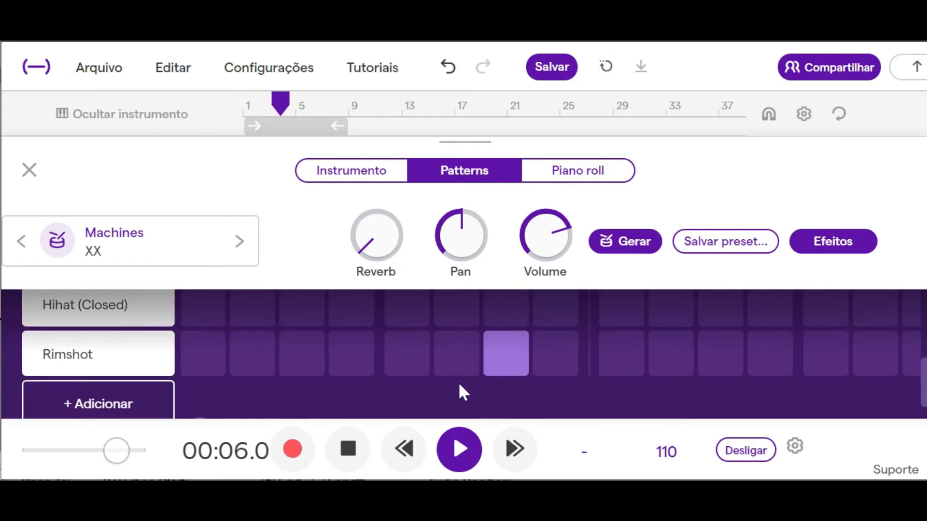
{"action": "scroll", "coordinate": [458, 384], "scroll_direction": "up", "scroll_amount": 1}
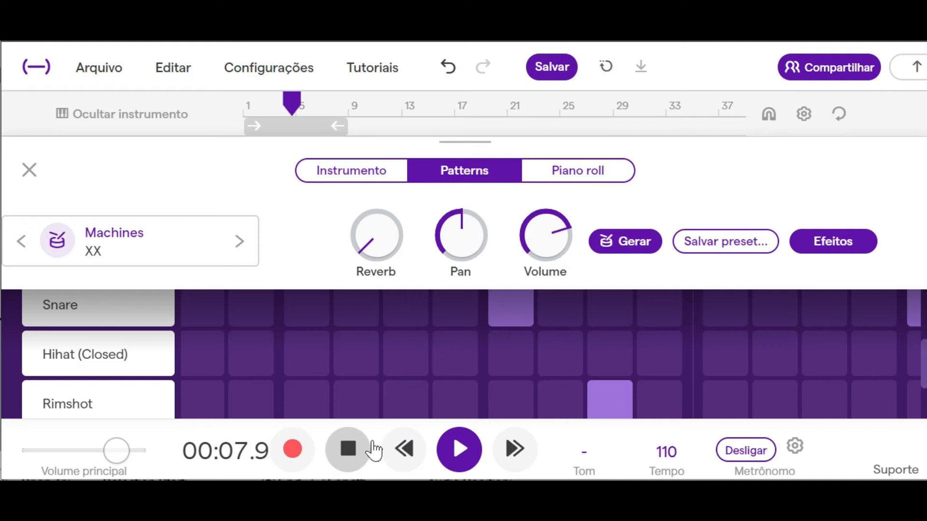
{"action": "left_click", "coordinate": [348, 449]}
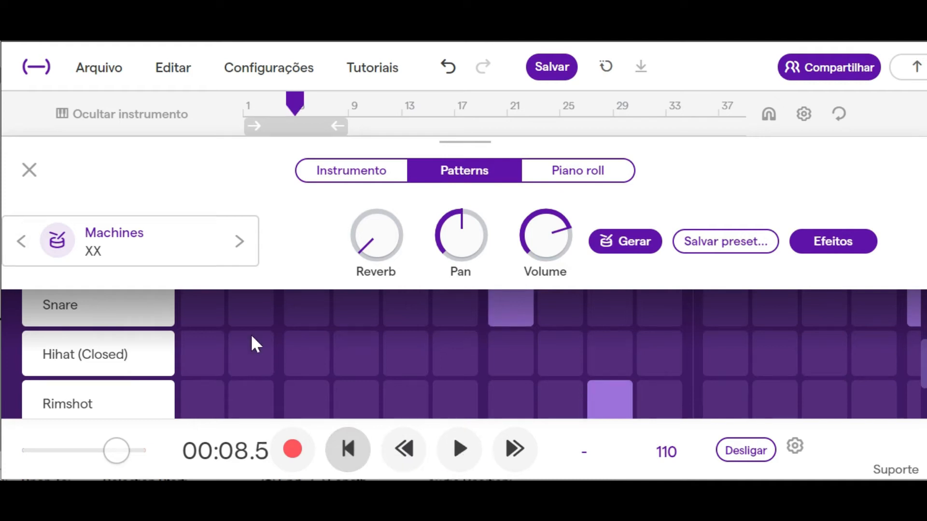
{"action": "left_click", "coordinate": [42, 177]}
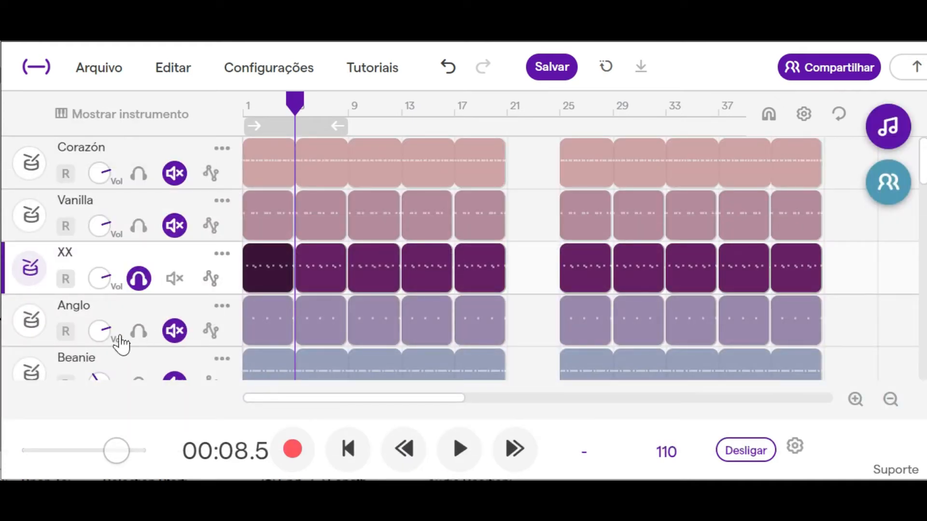
- Solo the Anglo track together with XX, play both from the start and stop playback
{"action": "left_click", "coordinate": [140, 331]}
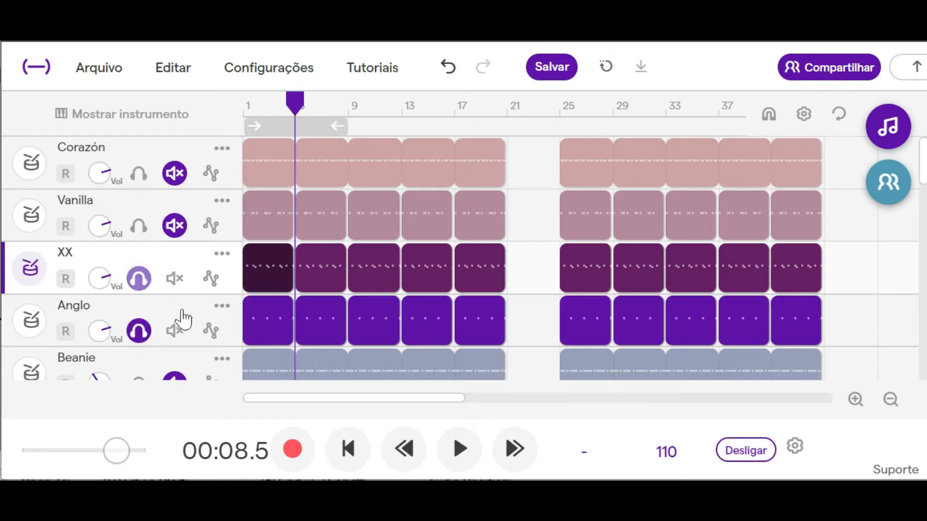
{"action": "left_click", "coordinate": [349, 449]}
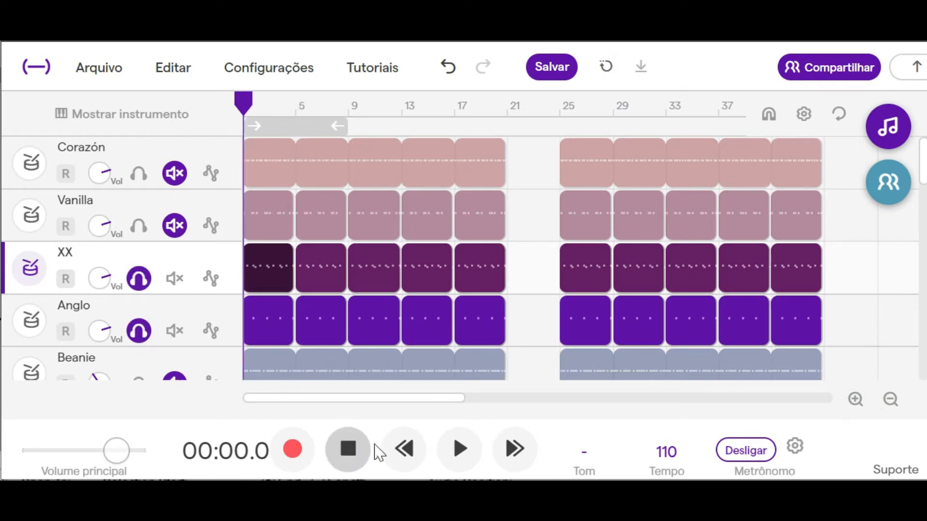
{"action": "left_click", "coordinate": [456, 453]}
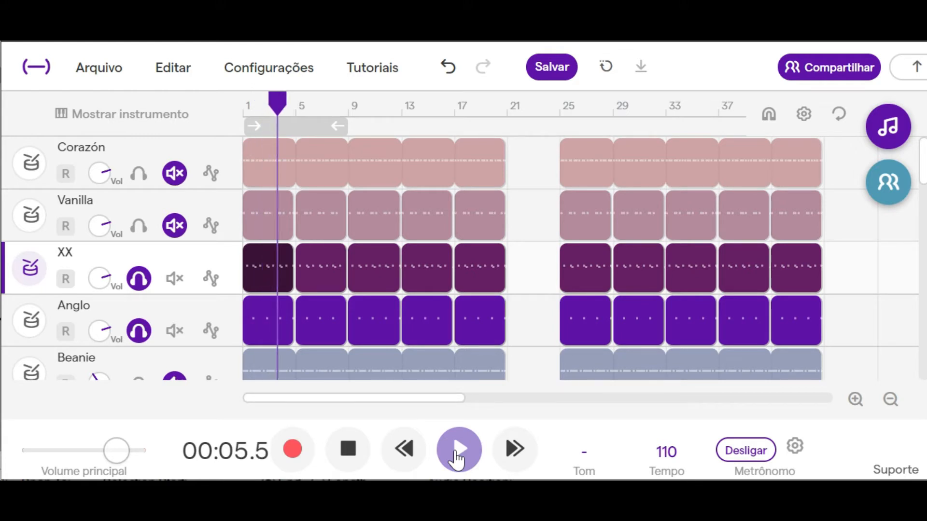
{"action": "left_click", "coordinate": [355, 455]}
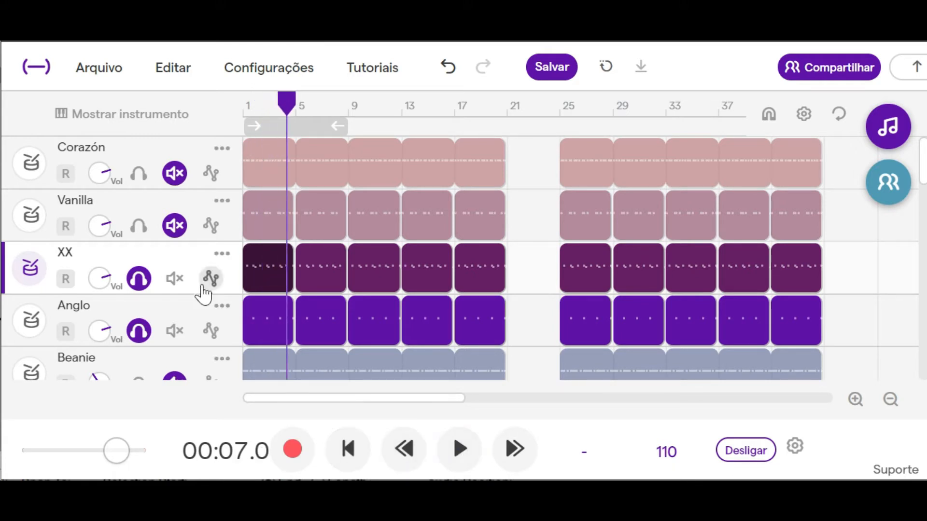
- Add Vanilla and Corazón to the soloed tracks, play the four drum tracks from the start and stop
{"action": "left_click", "coordinate": [141, 231]}
{"action": "left_click", "coordinate": [141, 179]}
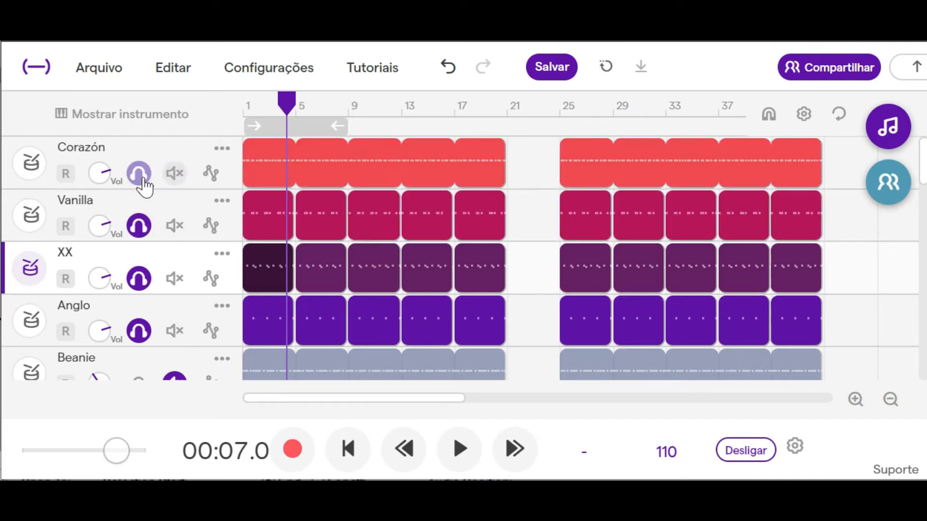
{"action": "left_click", "coordinate": [361, 457]}
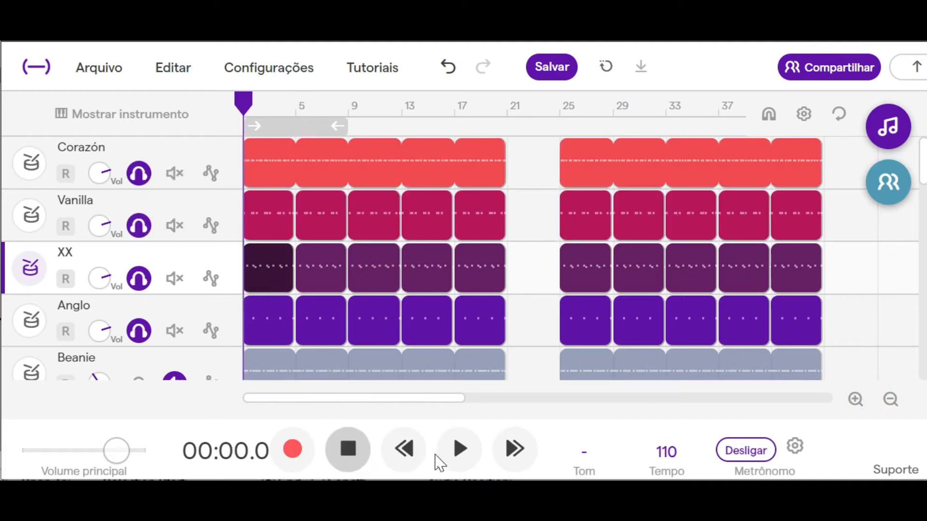
{"action": "left_click", "coordinate": [458, 462]}
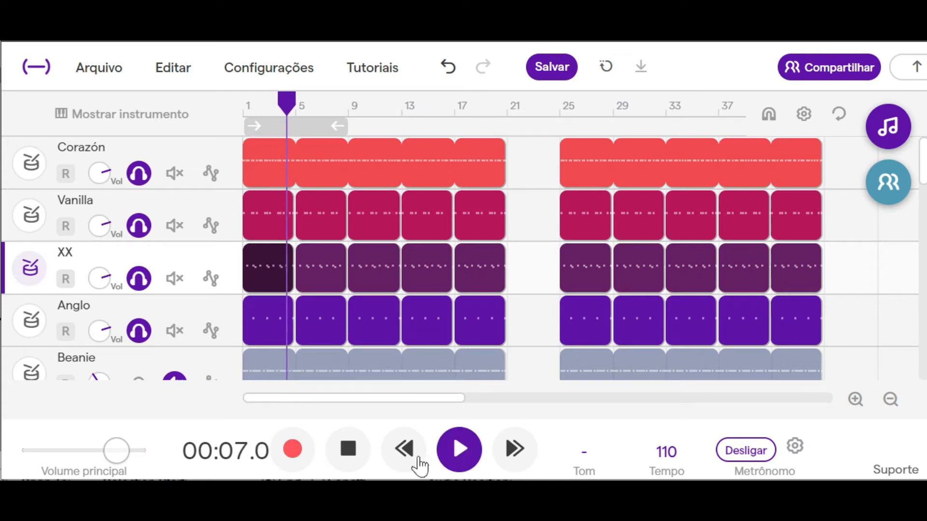
{"action": "left_click", "coordinate": [357, 460]}
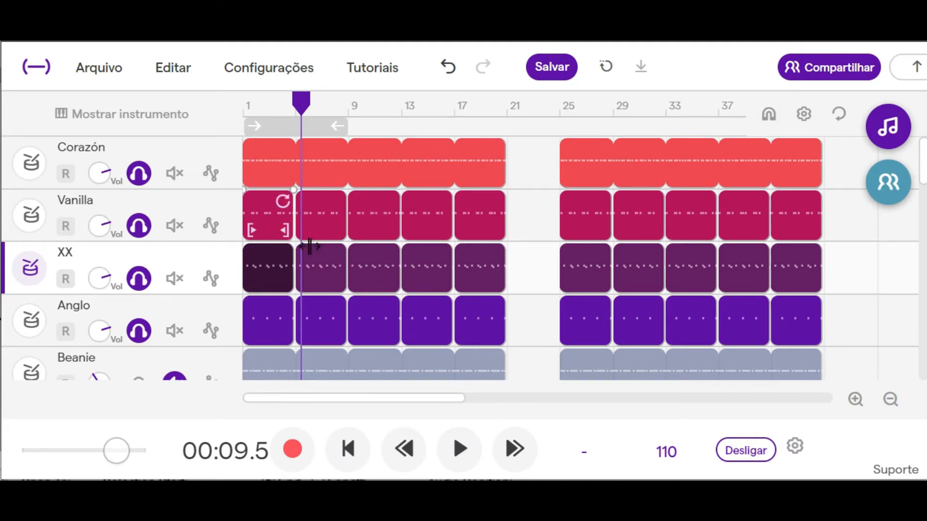
- Move the playhead back to about 6 seconds, just before bar 5, and replay the soloed tracks from there
{"action": "left_click", "coordinate": [285, 111]}
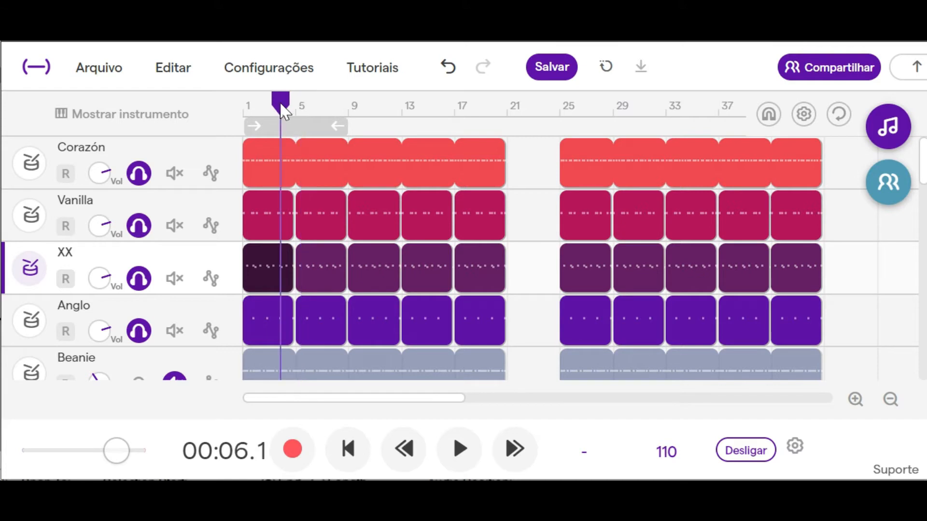
{"action": "left_click", "coordinate": [467, 451]}
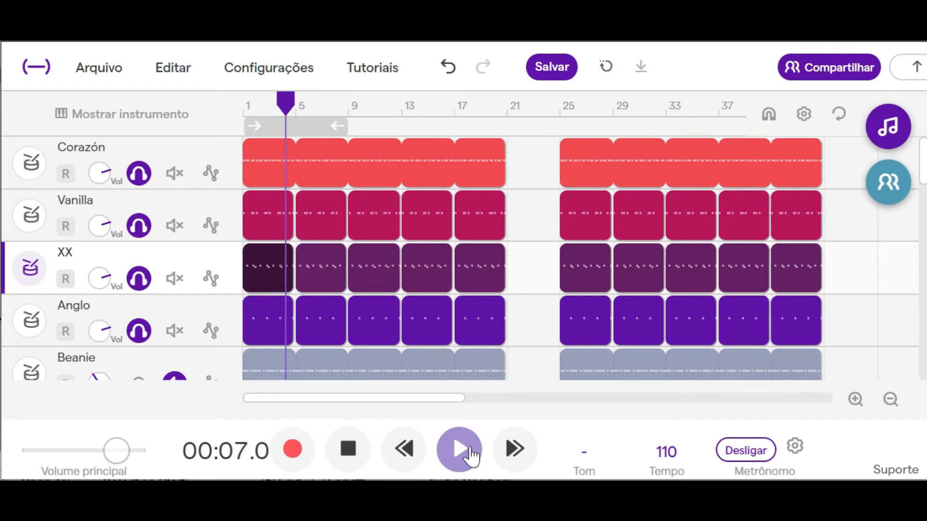
{"action": "left_click", "coordinate": [350, 451]}
- Add Beanie to the soloed tracks, view its first clip's pattern, return the playhead to the start and close the editor
{"action": "scroll", "coordinate": [356, 327], "scroll_direction": "down", "scroll_amount": 1}
{"action": "scroll", "coordinate": [356, 328], "scroll_direction": "down", "scroll_amount": 2}
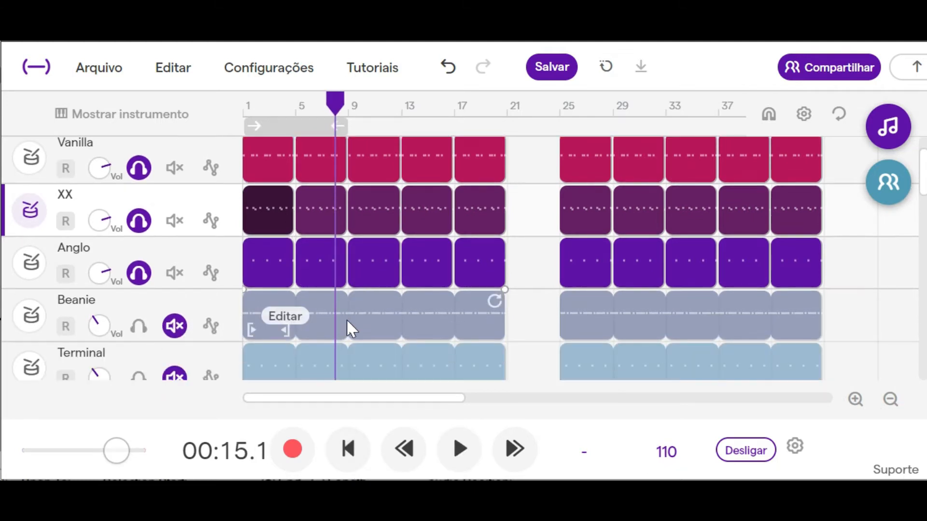
{"action": "left_click", "coordinate": [172, 329]}
{"action": "mouse_move", "coordinate": [304, 332]}
{"action": "double_click", "coordinate": [345, 321]}
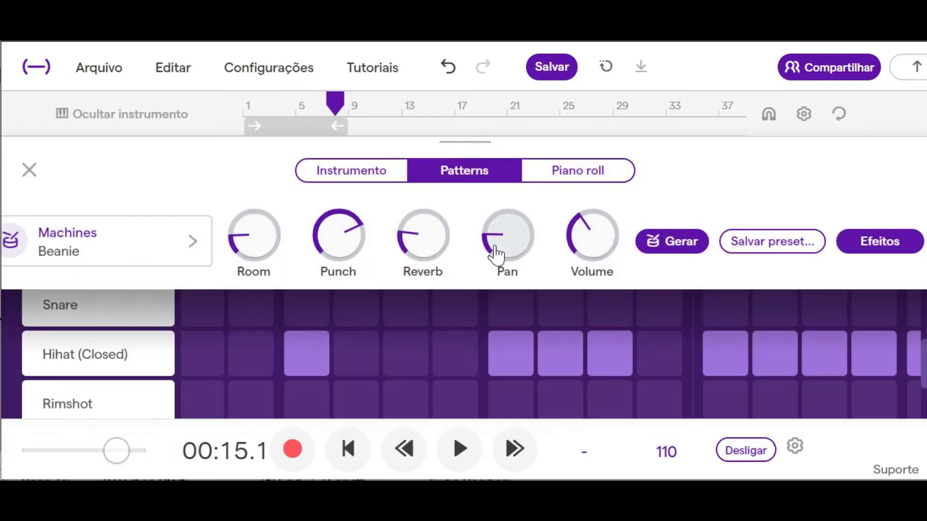
{"action": "left_click", "coordinate": [352, 449]}
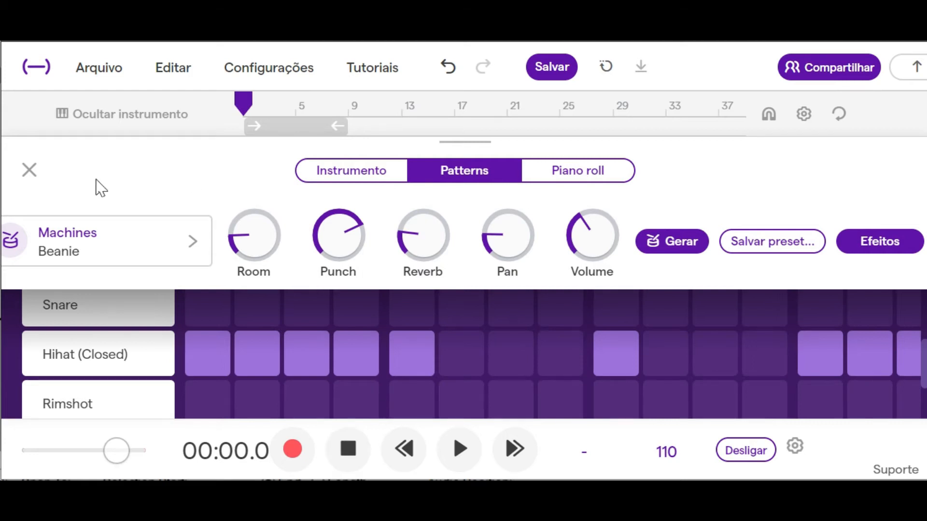
{"action": "left_click", "coordinate": [30, 170]}
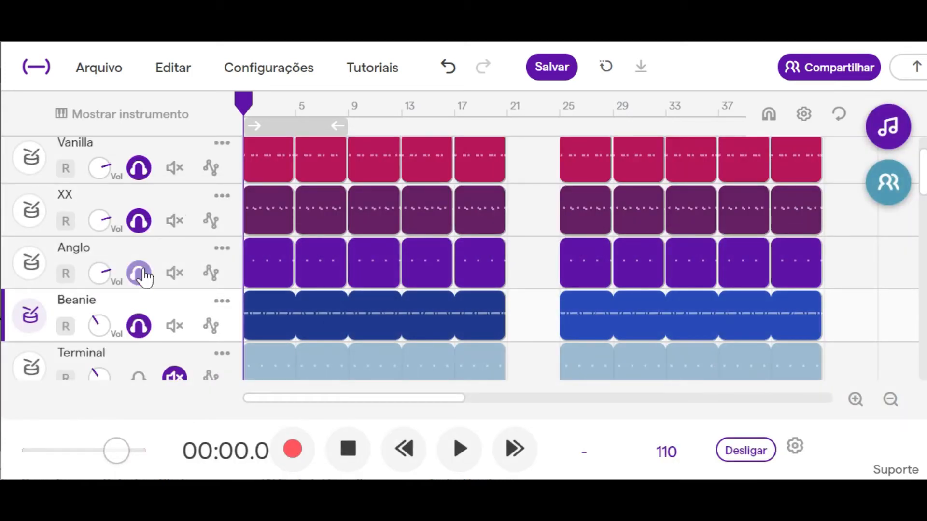
- Take the Anglo, XX and Vanilla tracks out of solo, keeping Beanie soloed
{"action": "left_click", "coordinate": [138, 271]}
{"action": "left_click", "coordinate": [139, 221]}
{"action": "left_click", "coordinate": [139, 169]}
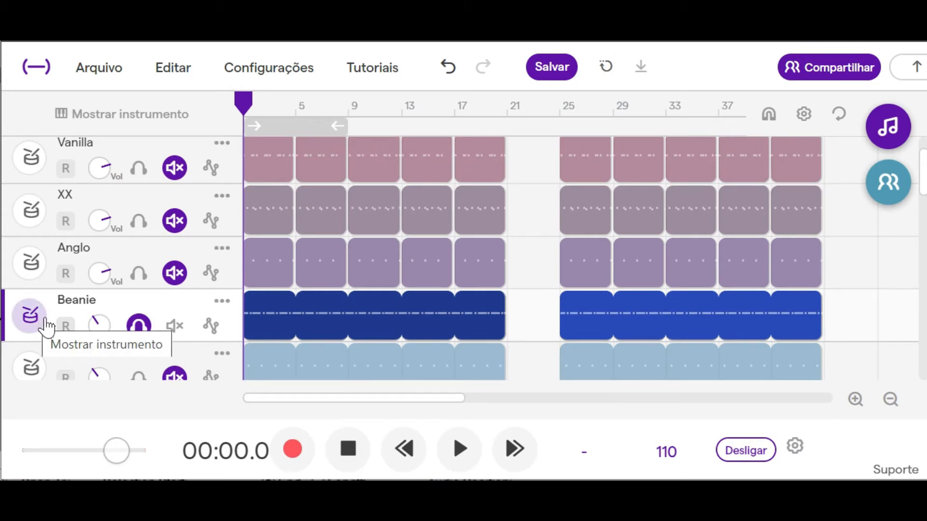
- Open the first Beanie clip's drum pattern, listen to its closed hi-hat hits from the start, and close the pattern editor
{"action": "double_click", "coordinate": [341, 323]}
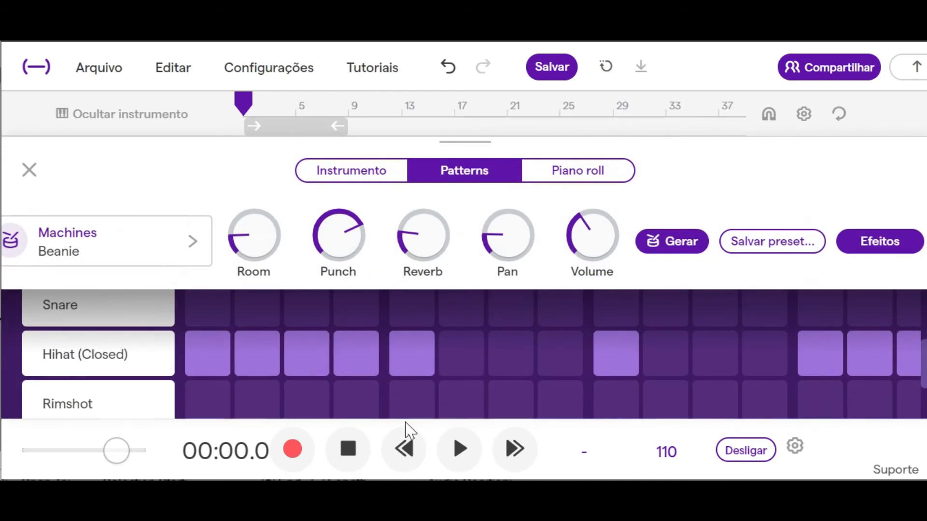
{"action": "left_click", "coordinate": [471, 456]}
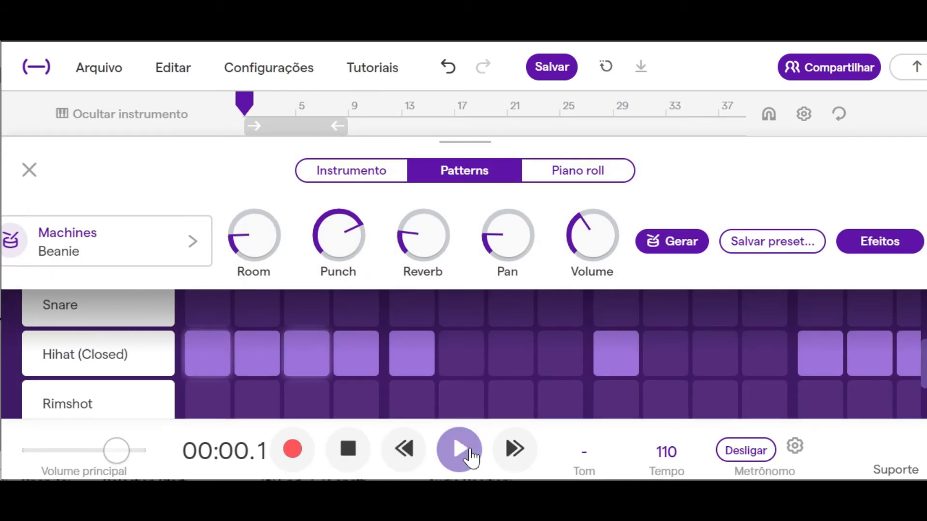
{"action": "left_click", "coordinate": [351, 456]}
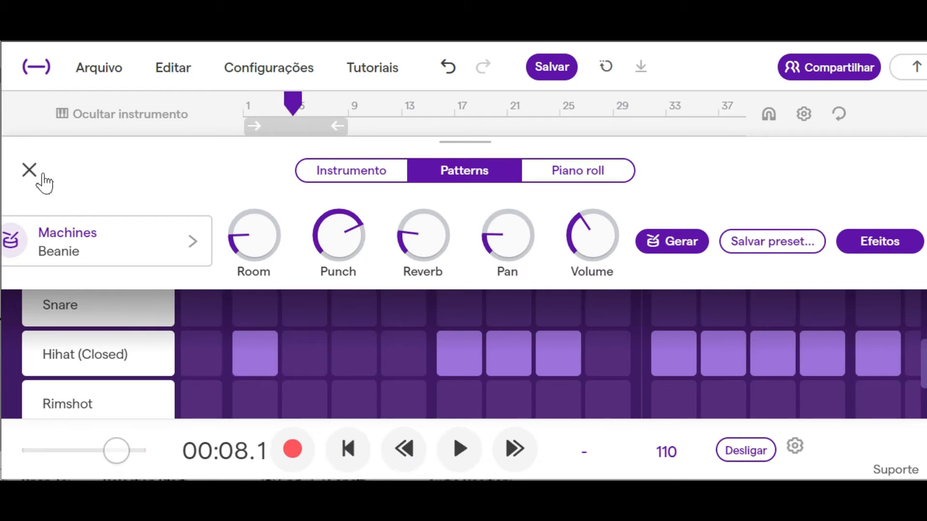
{"action": "left_click", "coordinate": [30, 171]}
- Solo Anglo, XX and Vanilla again alongside Beanie, play them from the start and stop playback
{"action": "left_click", "coordinate": [139, 273]}
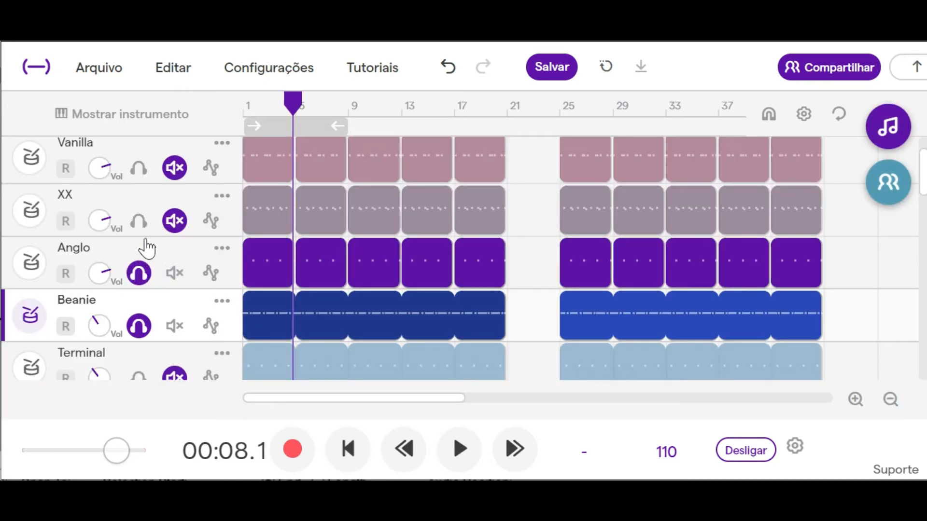
{"action": "left_click", "coordinate": [139, 220]}
{"action": "left_click", "coordinate": [139, 168]}
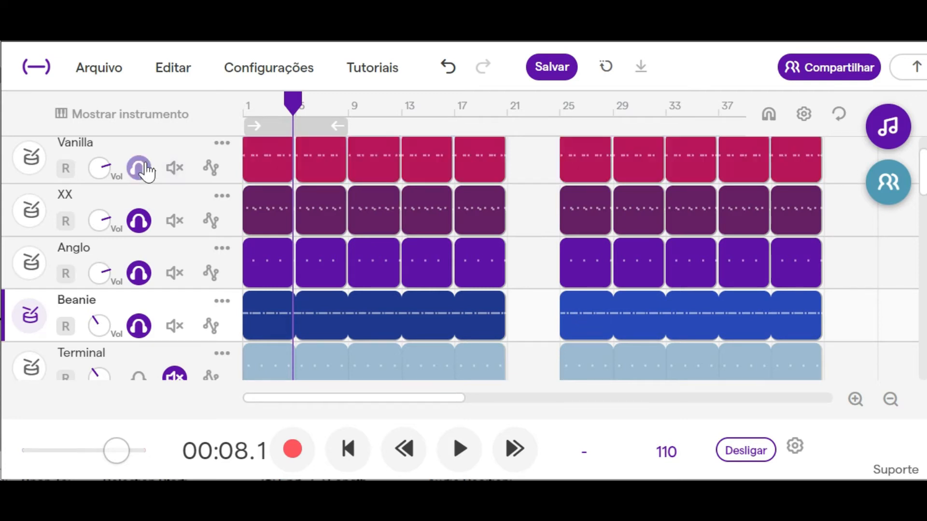
{"action": "left_click", "coordinate": [346, 456]}
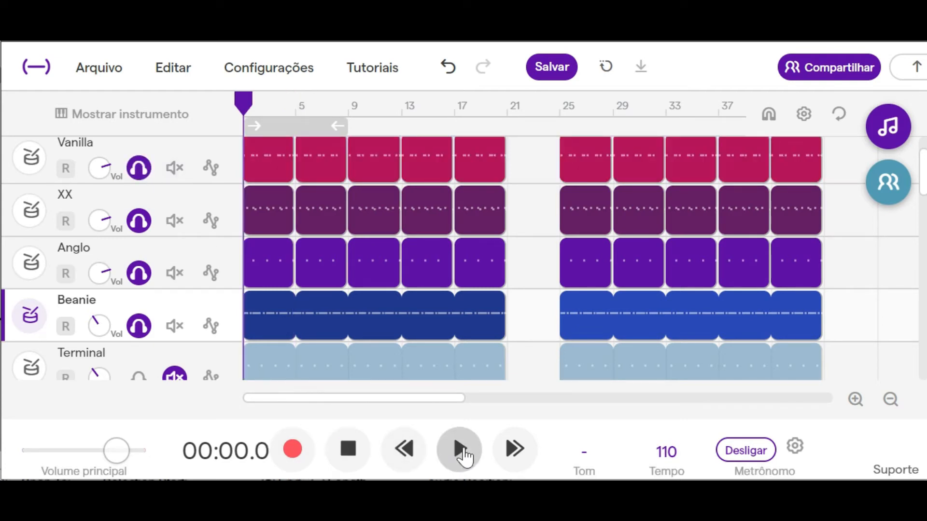
{"action": "left_click", "coordinate": [459, 450]}
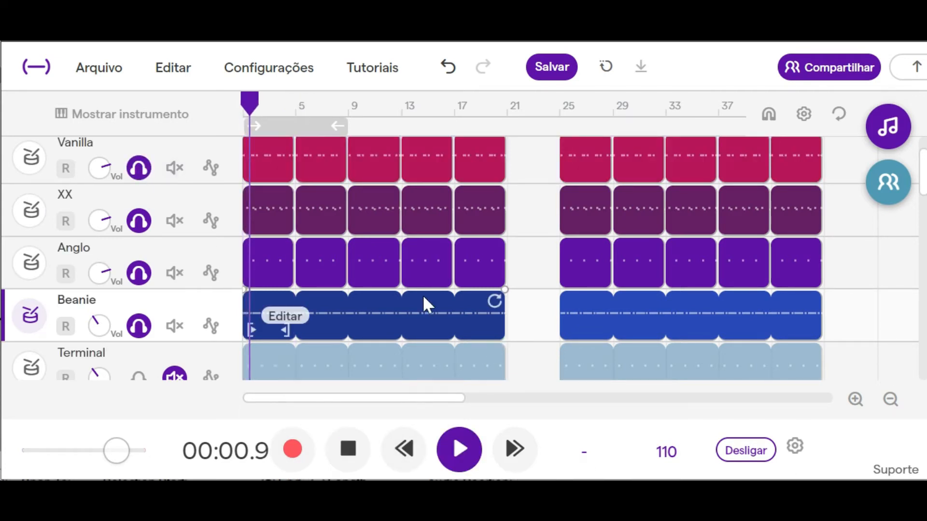
{"action": "scroll", "coordinate": [423, 297], "scroll_direction": "down", "scroll_amount": 2}
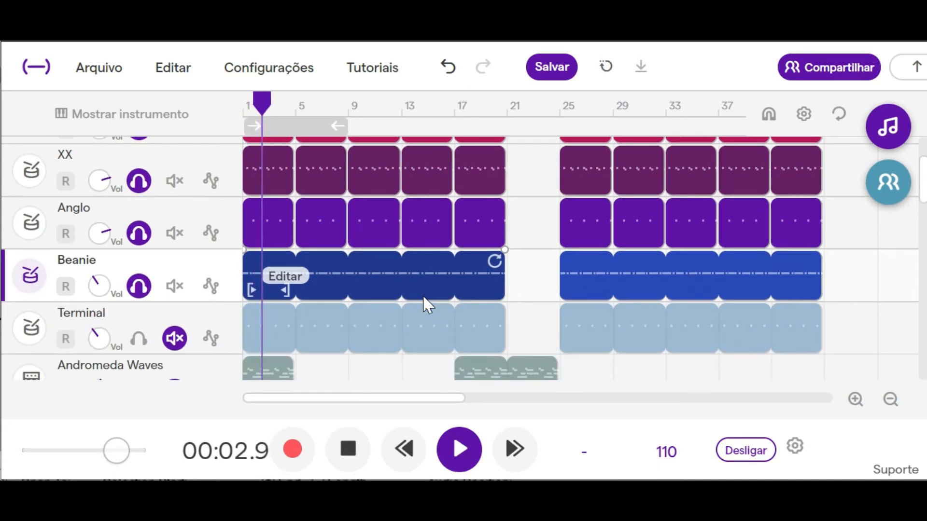
{"action": "left_click", "coordinate": [365, 462]}
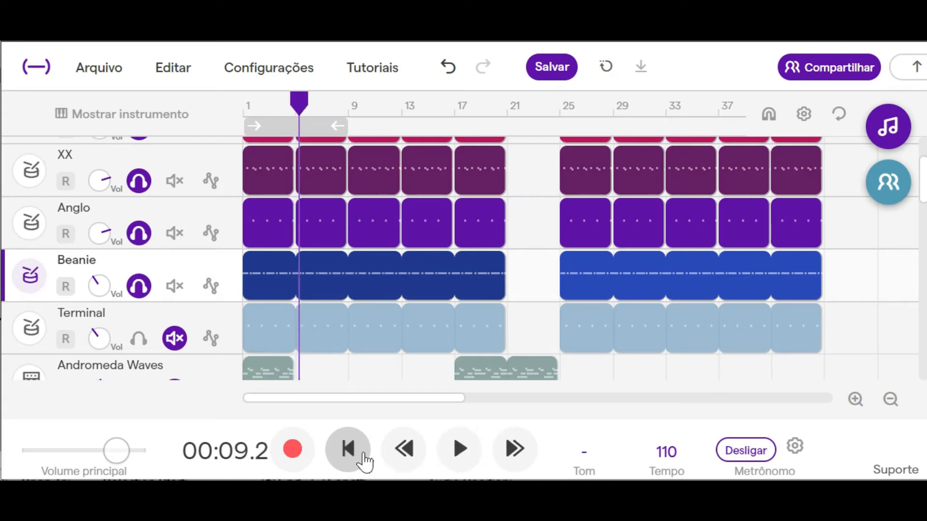
- Add the Terminal track to the soloed drums and play them together from the start
{"action": "left_click", "coordinate": [142, 341]}
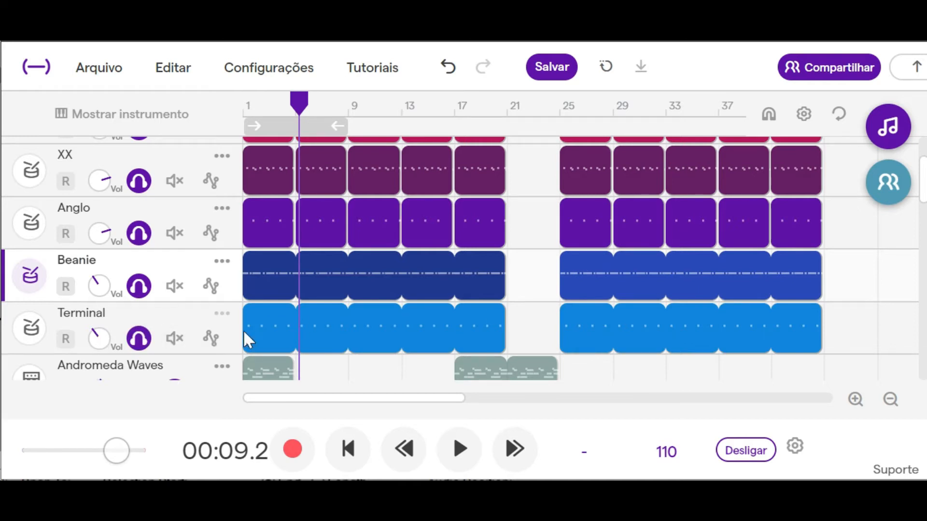
{"action": "mouse_move", "coordinate": [289, 341]}
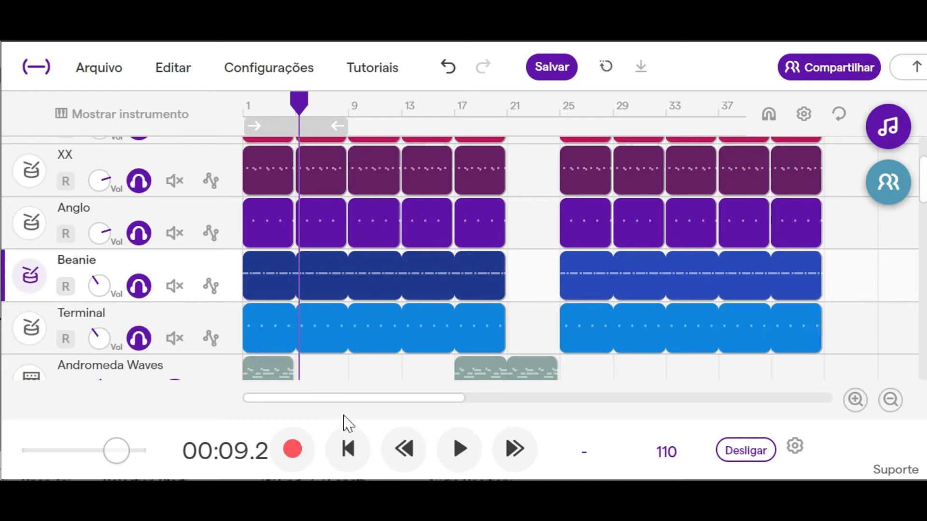
{"action": "left_click", "coordinate": [348, 449]}
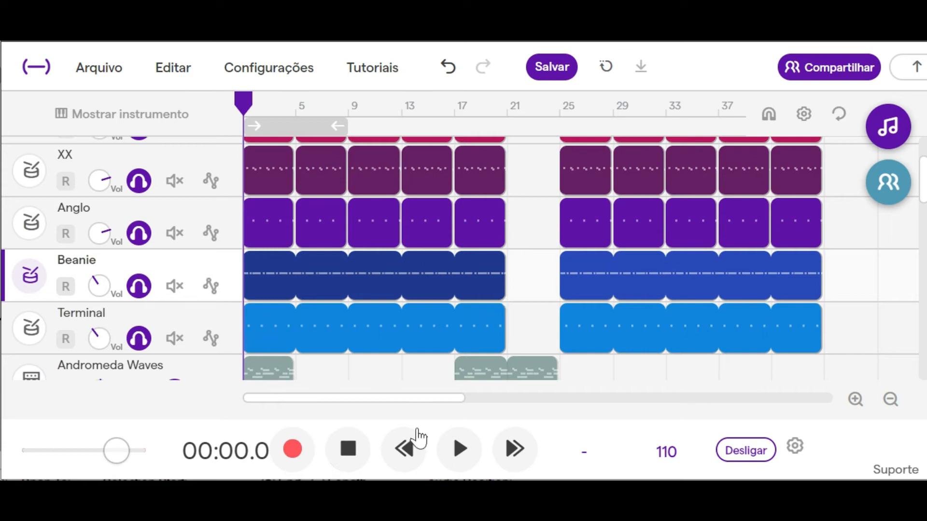
{"action": "left_click", "coordinate": [473, 450]}
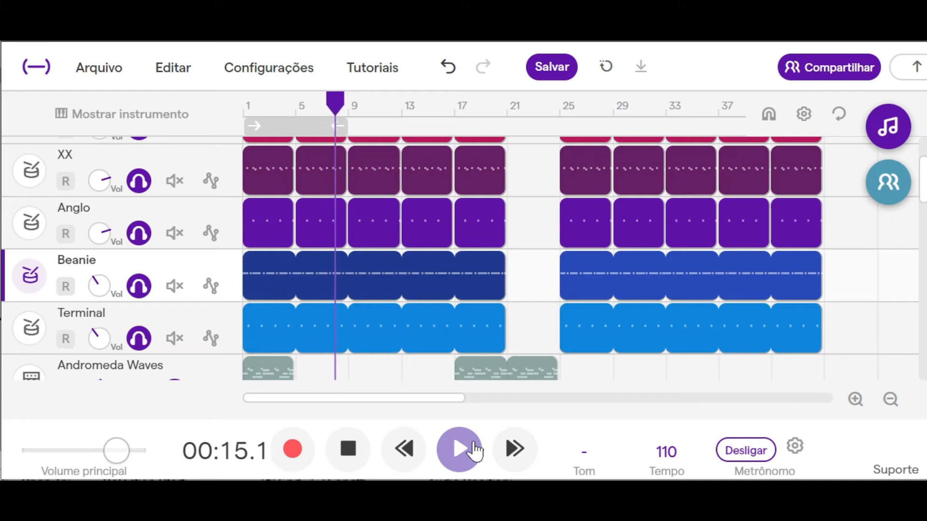
- Stop the drums, listen again from just after bar 7 through the start of bar 9, and stop playback
{"action": "left_click", "coordinate": [350, 450]}
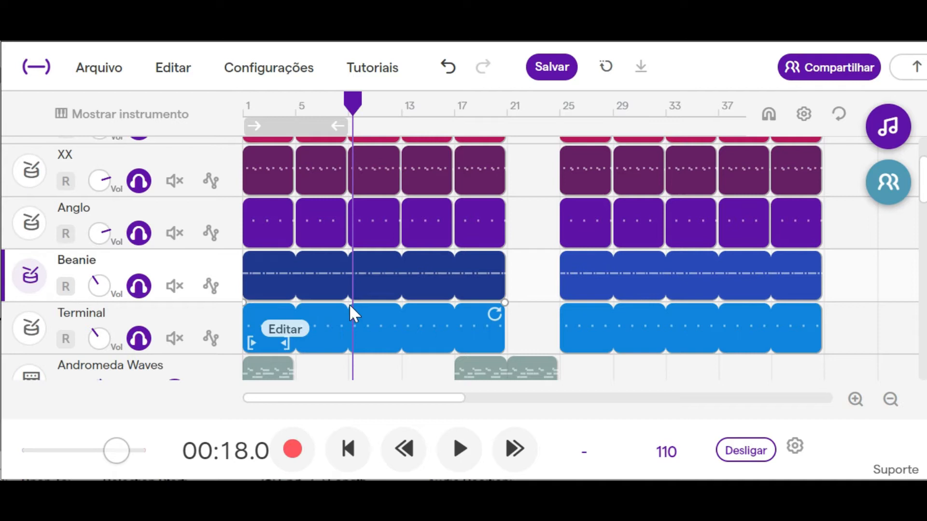
{"action": "scroll", "coordinate": [350, 314], "scroll_direction": "up", "scroll_amount": 2}
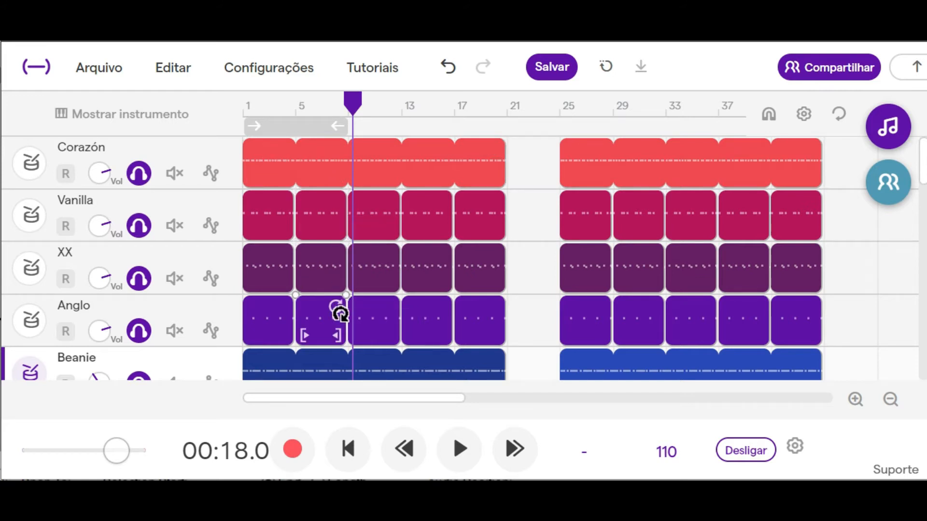
{"action": "left_click", "coordinate": [327, 111]}
{"action": "scroll", "coordinate": [355, 268], "scroll_direction": "up", "scroll_amount": 5}
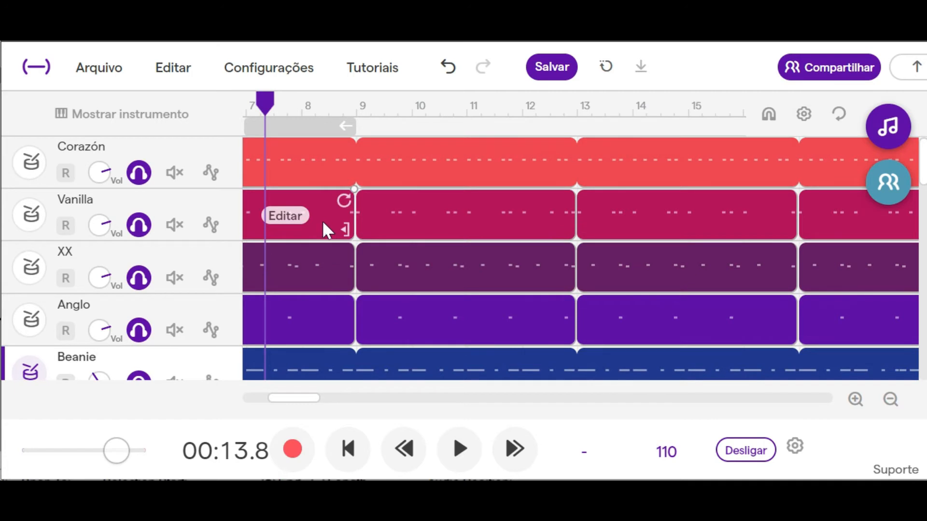
{"action": "scroll", "coordinate": [329, 284], "scroll_direction": "up", "scroll_amount": 2}
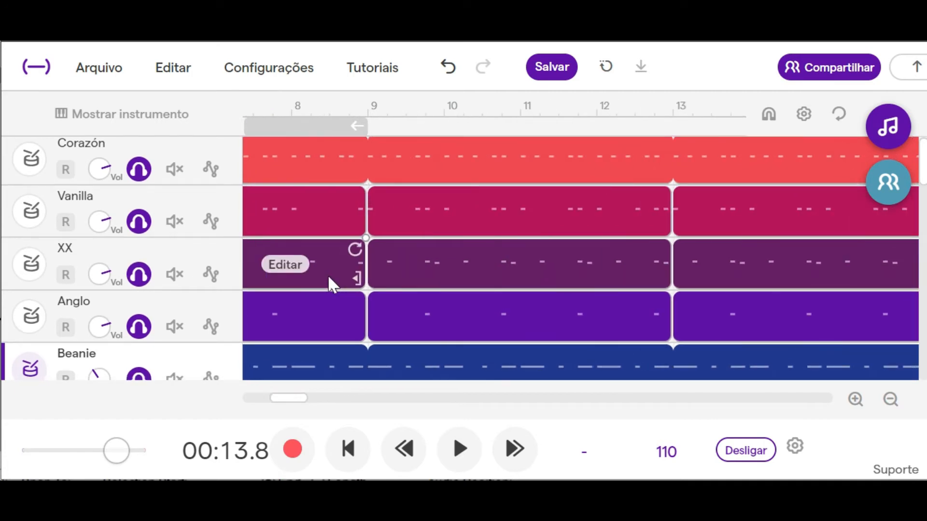
{"action": "scroll", "coordinate": [328, 310], "scroll_direction": "left", "scroll_amount": 3}
{"action": "scroll", "coordinate": [328, 310], "scroll_direction": "left", "scroll_amount": 3}
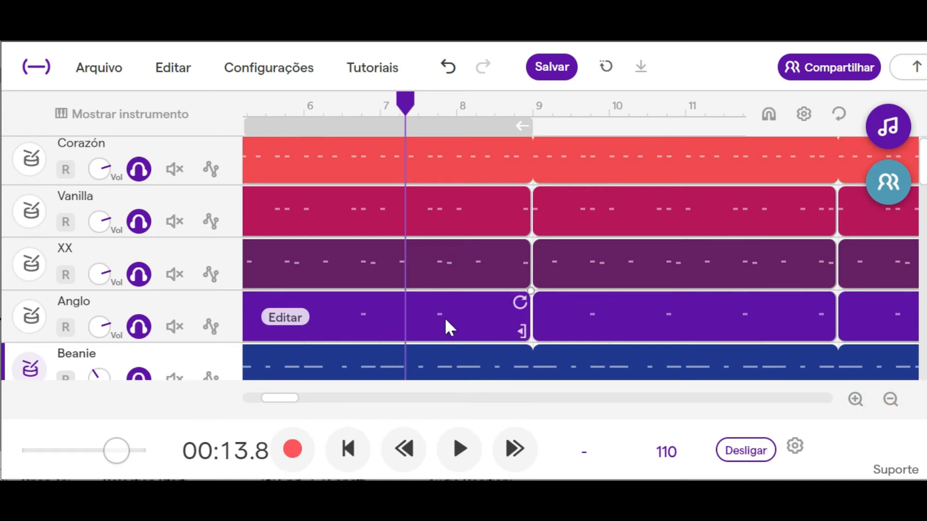
{"action": "left_click", "coordinate": [460, 449]}
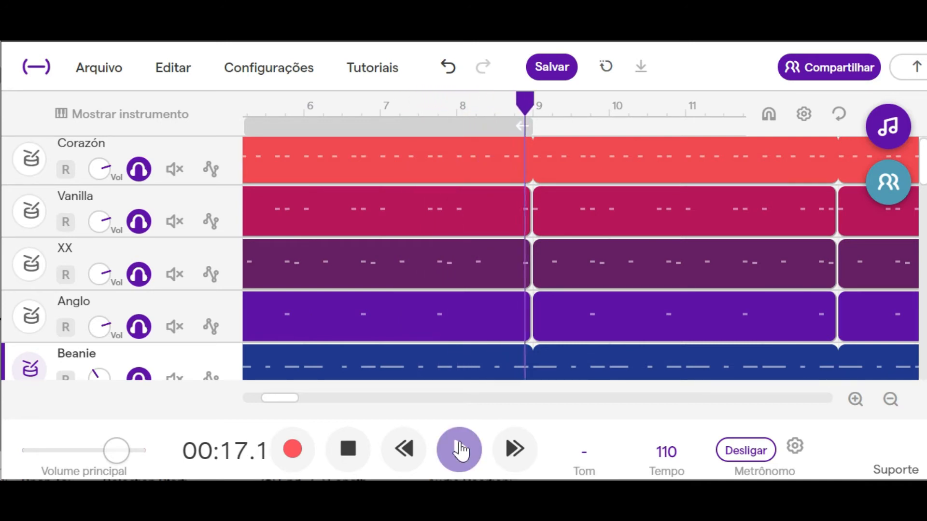
{"action": "left_click", "coordinate": [460, 449]}
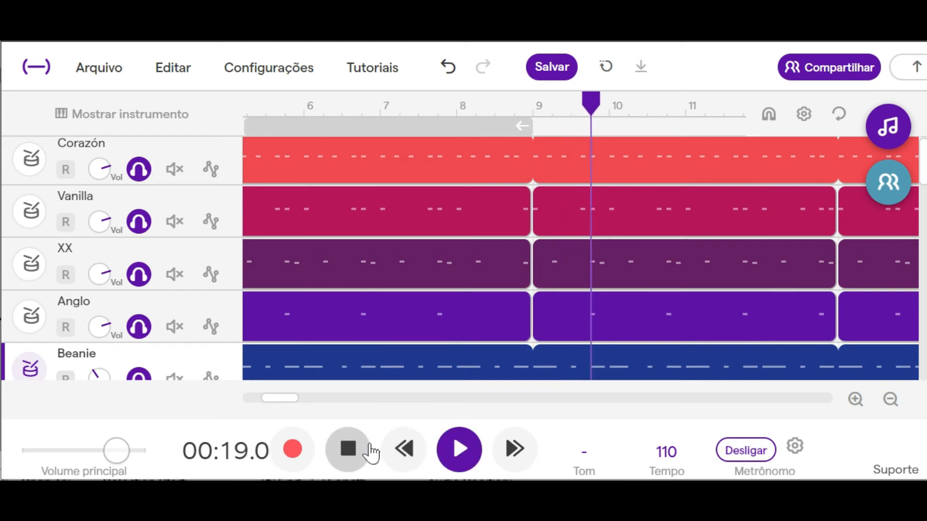
- Open the drum pattern of the Vanilla clip ending at bar 9 and examine its kick hits from bar 8
{"action": "double_click", "coordinate": [482, 219]}
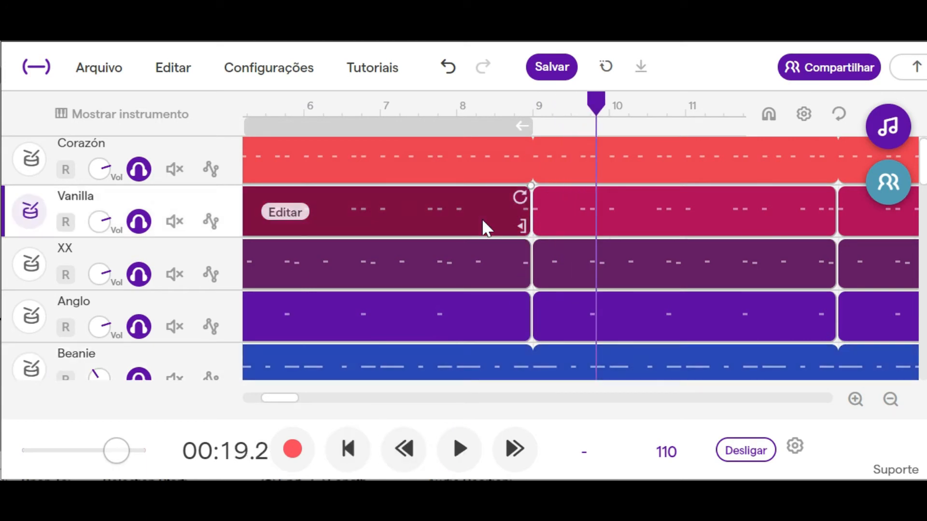
{"action": "left_click", "coordinate": [458, 112]}
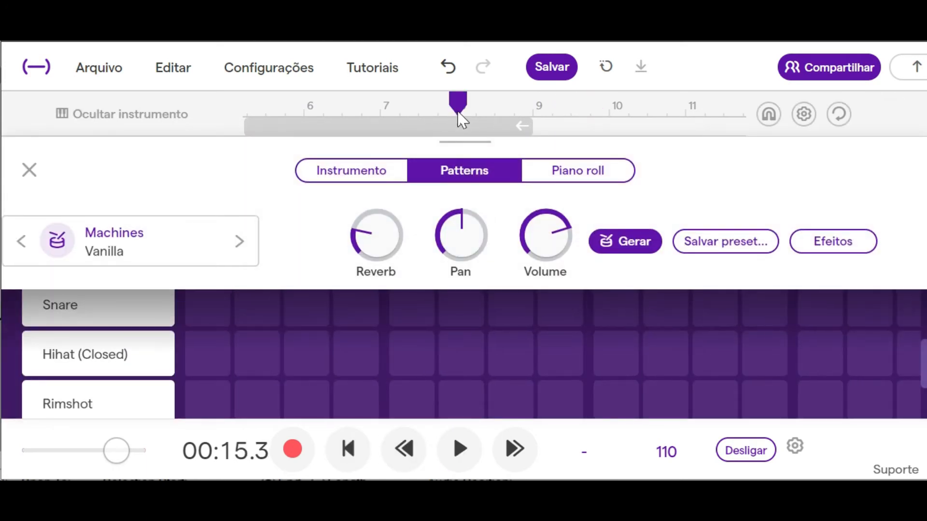
{"action": "scroll", "coordinate": [563, 307], "scroll_direction": "down", "scroll_amount": 2}
{"action": "scroll", "coordinate": [563, 307], "scroll_direction": "up", "scroll_amount": 5}
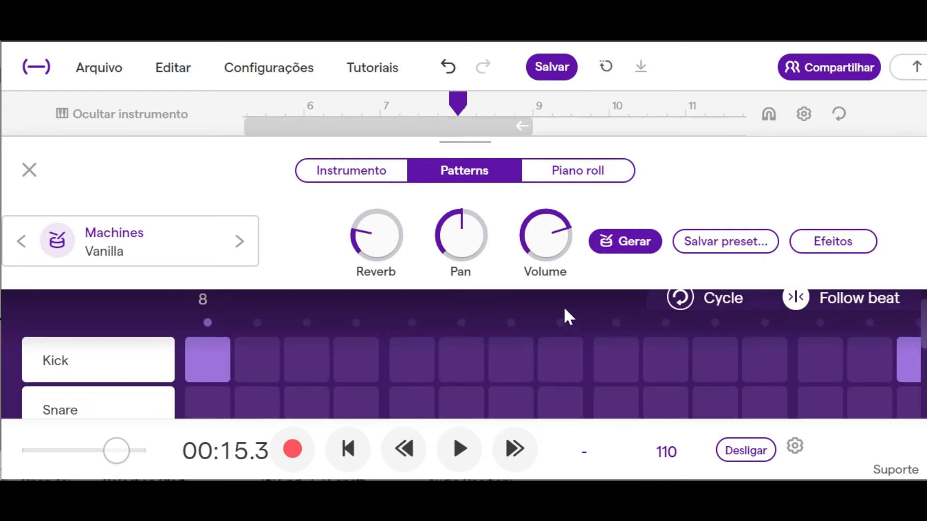
{"action": "scroll", "coordinate": [563, 306], "scroll_direction": "down", "scroll_amount": 1}
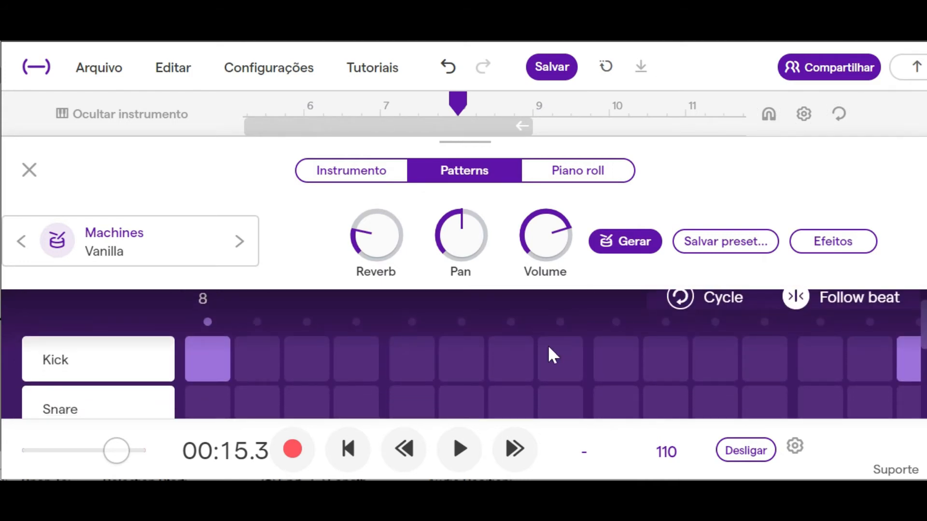
{"action": "scroll", "coordinate": [519, 390], "scroll_direction": "right", "scroll_amount": 5}
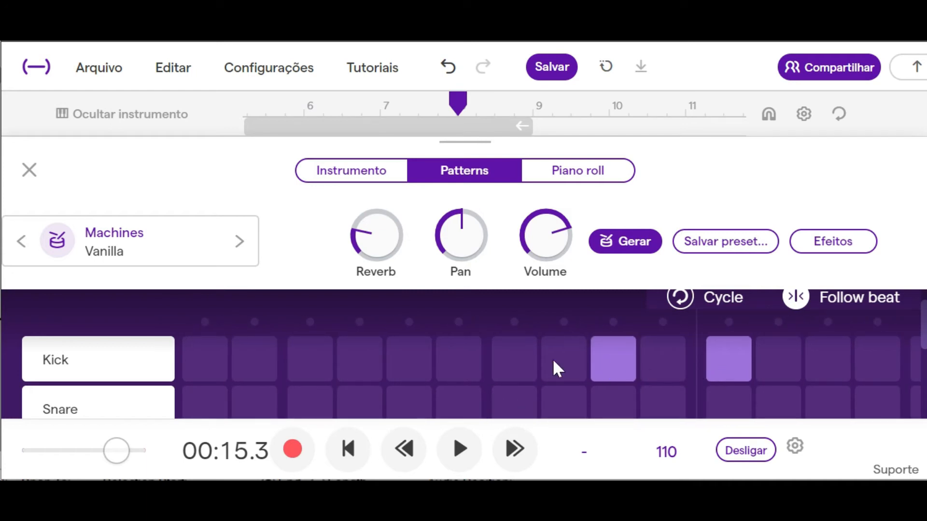
- Play the Vanilla kick pattern from bar 7 past bar 9, stop playback and close the pattern editor
{"action": "left_click", "coordinate": [380, 111]}
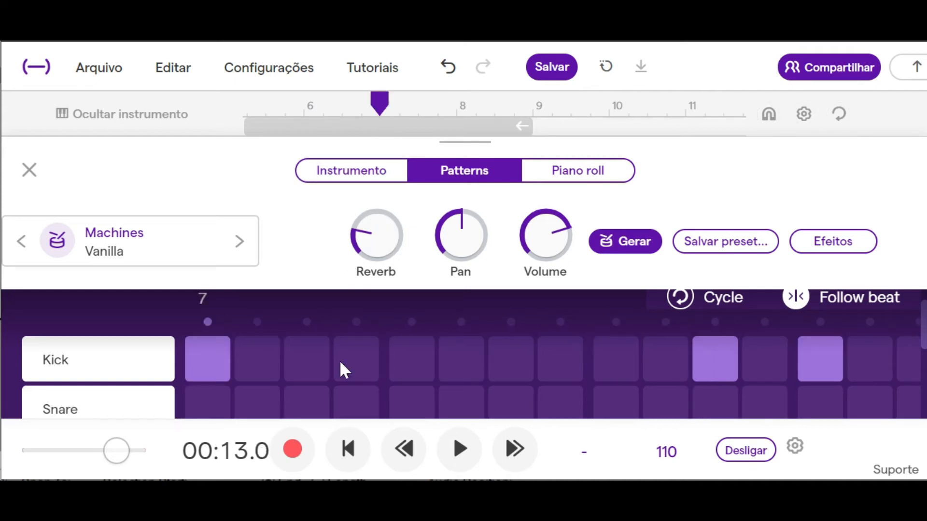
{"action": "left_click", "coordinate": [459, 448]}
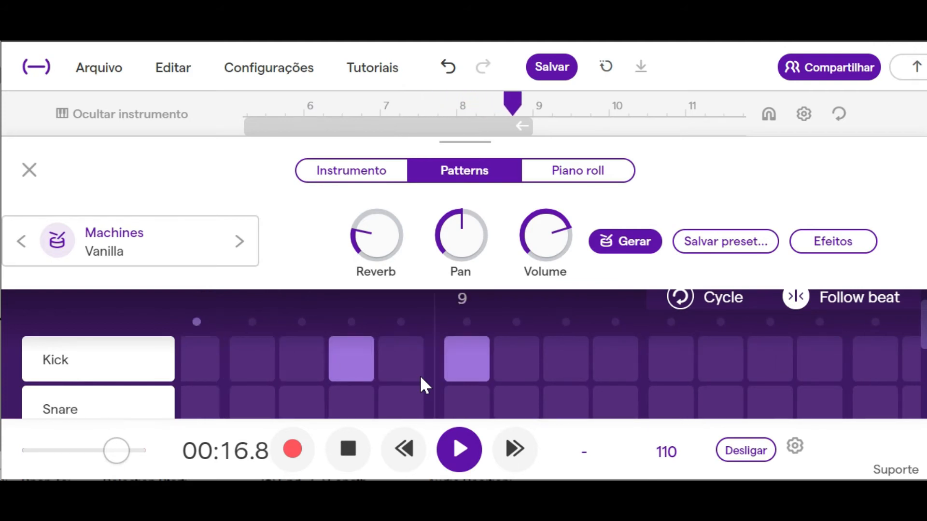
{"action": "left_click", "coordinate": [348, 448]}
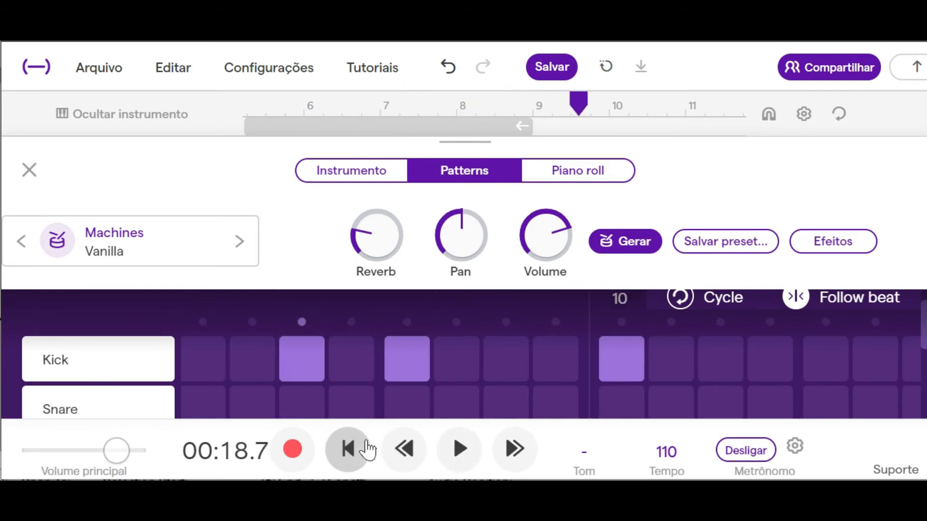
{"action": "left_click", "coordinate": [33, 172]}
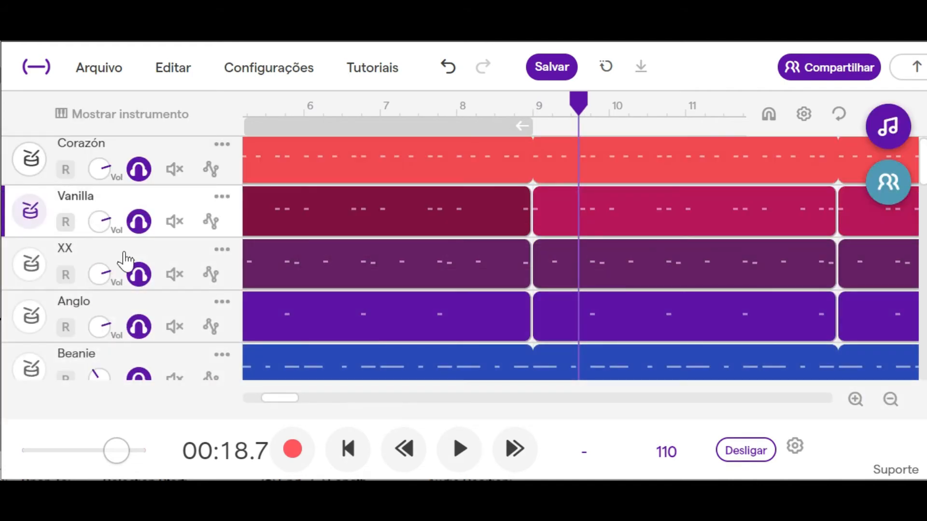
- Take the Corazón, Vanilla, XX, Anglo, Beanie and Terminal drum tracks out of solo
{"action": "left_click", "coordinate": [148, 171]}
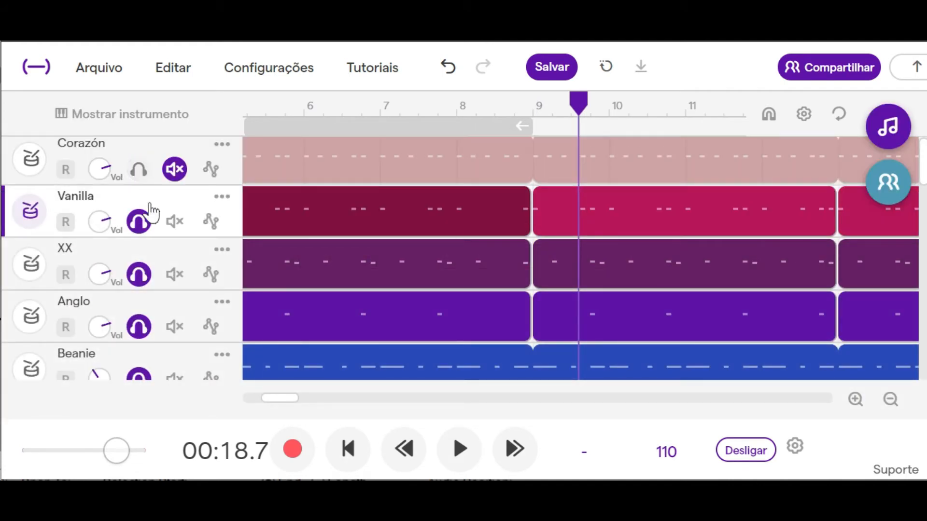
{"action": "left_click", "coordinate": [149, 226]}
{"action": "left_click", "coordinate": [150, 274]}
{"action": "left_click", "coordinate": [151, 328]}
{"action": "scroll", "coordinate": [151, 331], "scroll_direction": "down", "scroll_amount": 3}
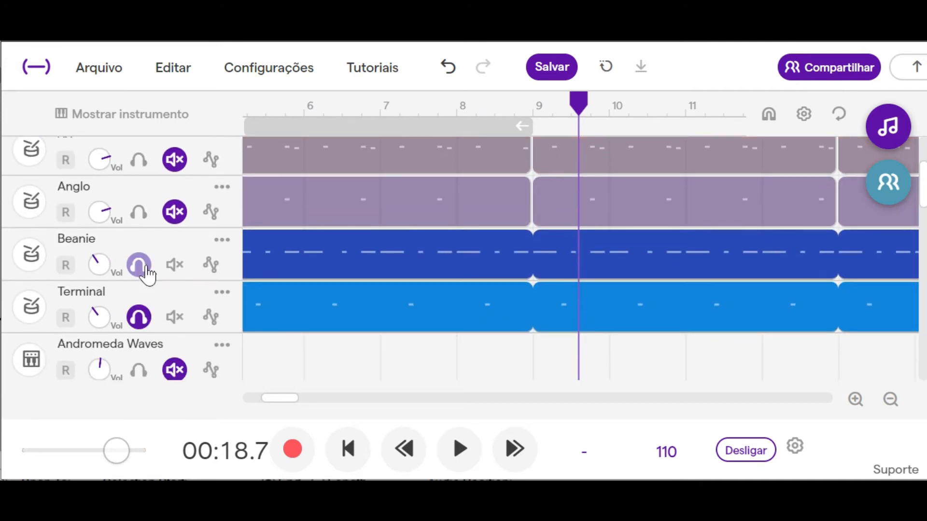
{"action": "left_click", "coordinate": [147, 271]}
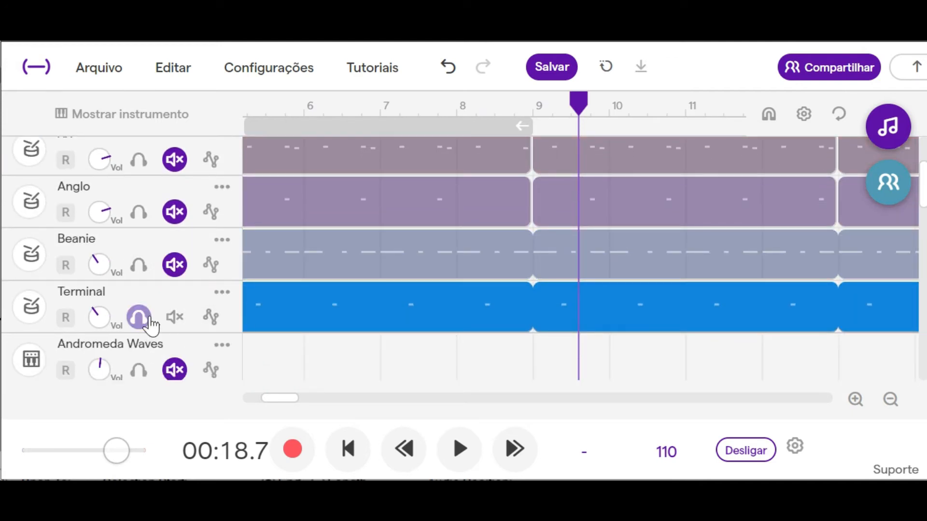
{"action": "left_click", "coordinate": [140, 319]}
- Solo the Andromeda Waves track, play it from the start of the song and stop playback
{"action": "scroll", "coordinate": [365, 320], "scroll_direction": "down", "scroll_amount": 3}
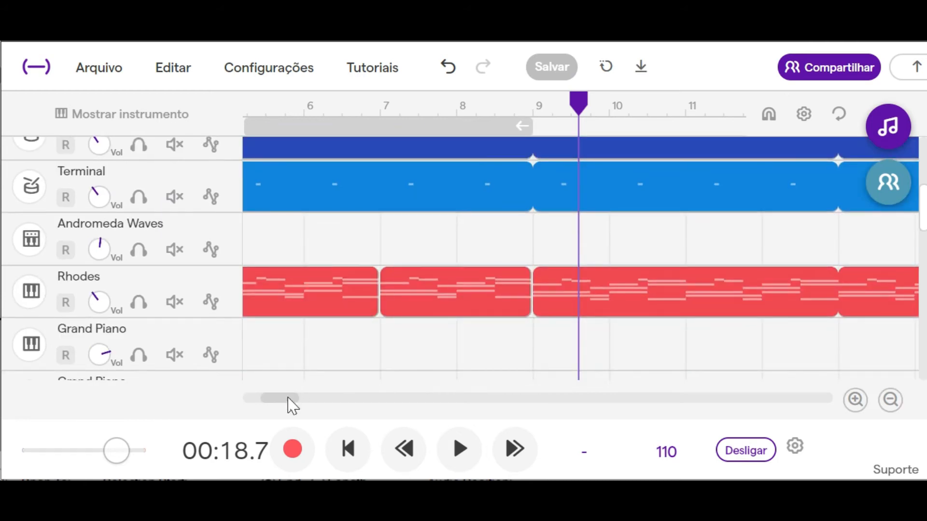
{"action": "left_click_drag", "start_coordinate": [288, 399], "coordinate": [261, 398]}
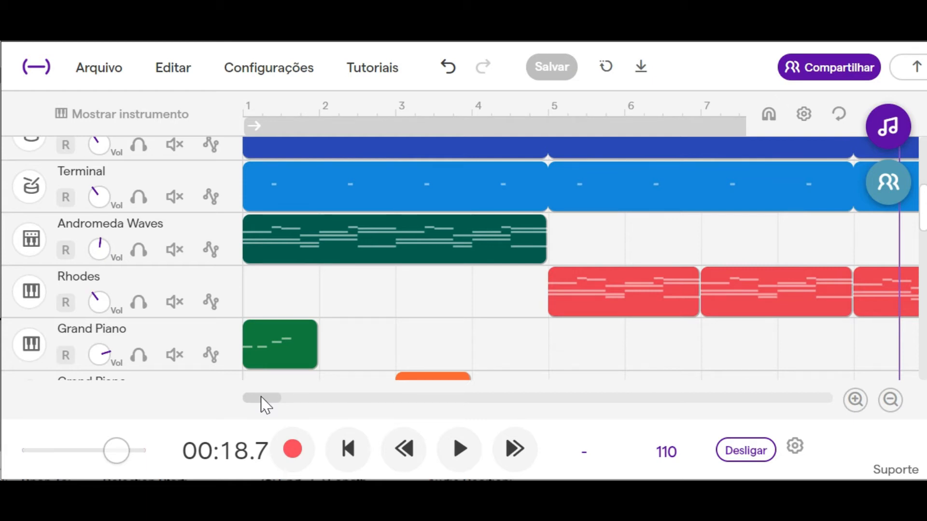
{"action": "left_click", "coordinate": [143, 254]}
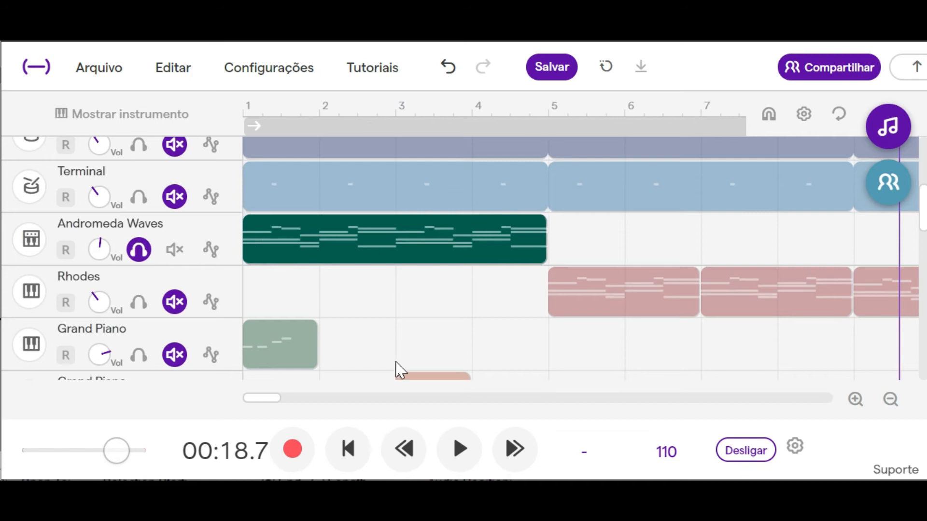
{"action": "left_click", "coordinate": [460, 456]}
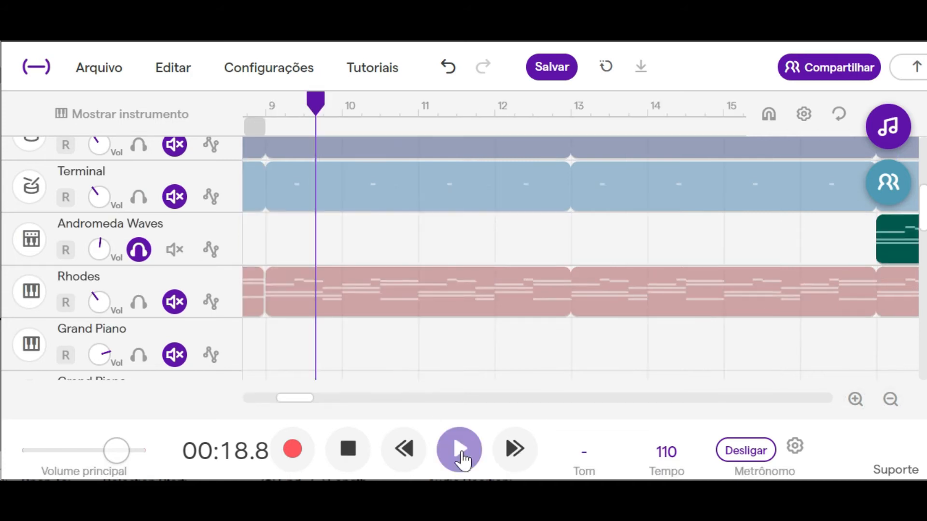
{"action": "left_click", "coordinate": [358, 459]}
{"action": "left_click", "coordinate": [358, 459]}
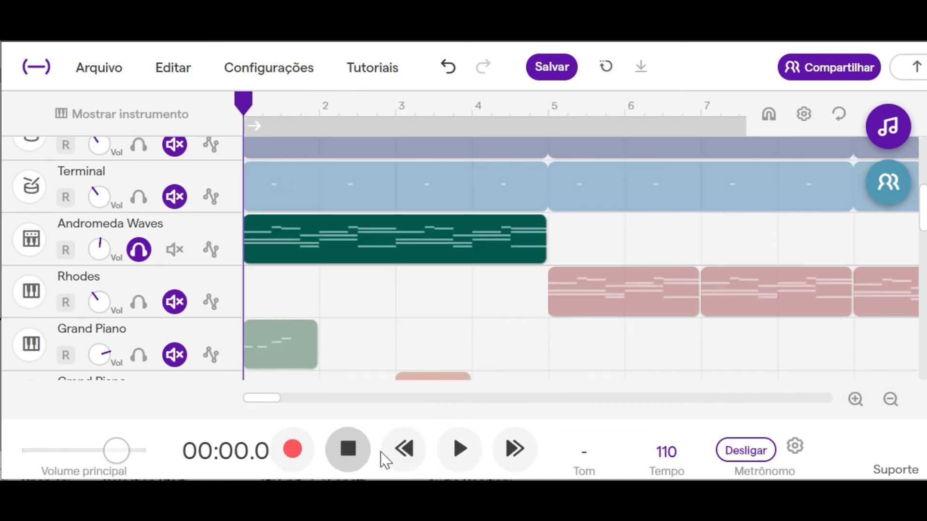
{"action": "left_click", "coordinate": [455, 459]}
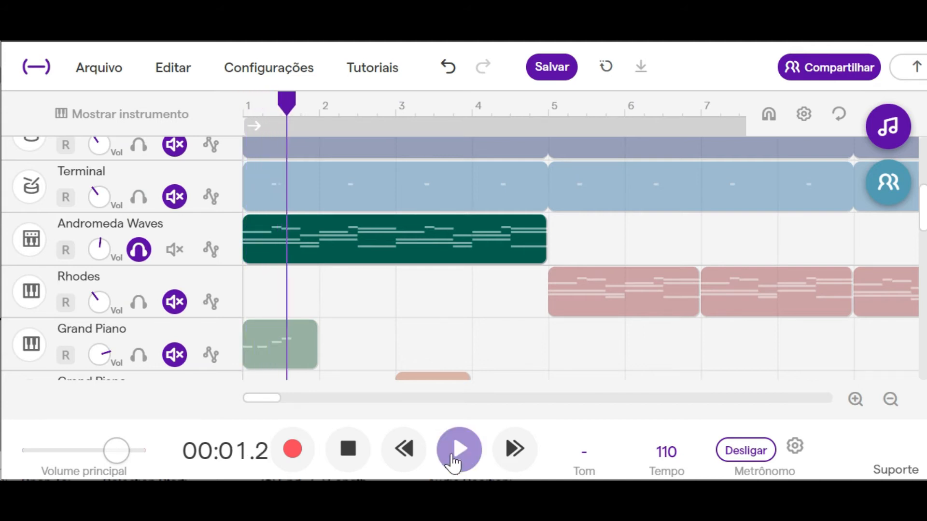
{"action": "left_click", "coordinate": [358, 459]}
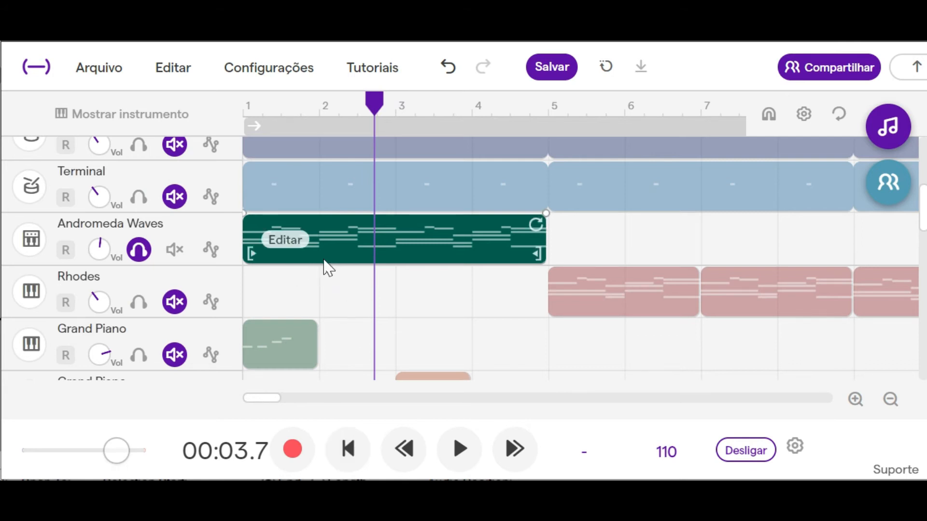
- Open the first Andromeda Waves clip in the piano roll, listen to its notes from bar 1, and close the editor
{"action": "left_click", "coordinate": [338, 260]}
{"action": "double_click", "coordinate": [338, 260]}
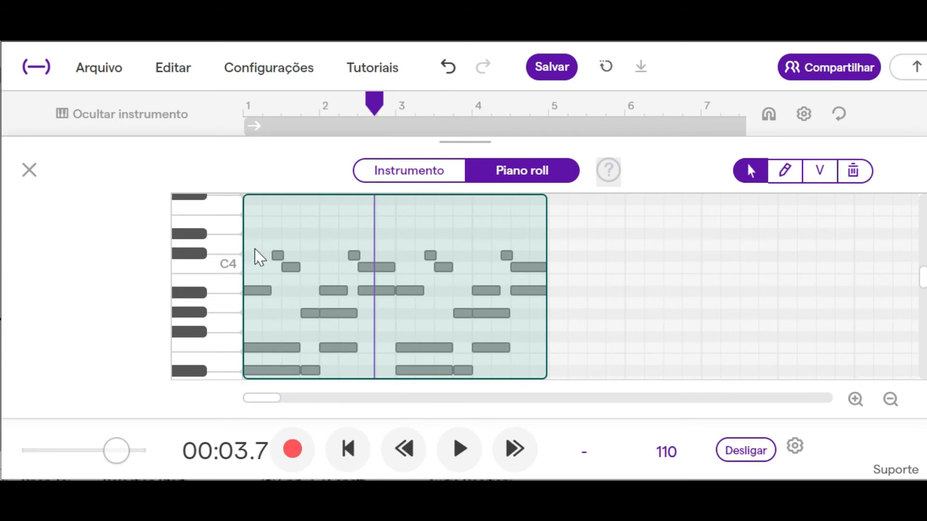
{"action": "left_click", "coordinate": [248, 115]}
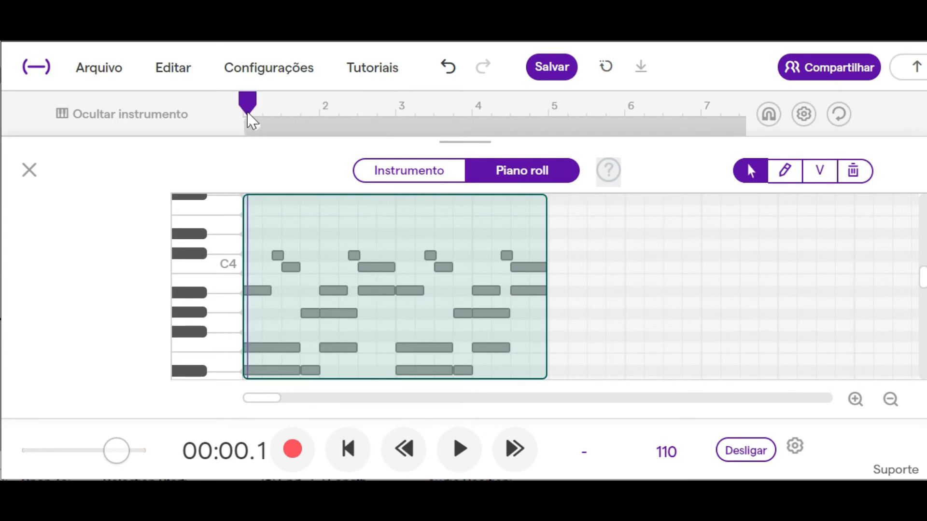
{"action": "left_click", "coordinate": [486, 458]}
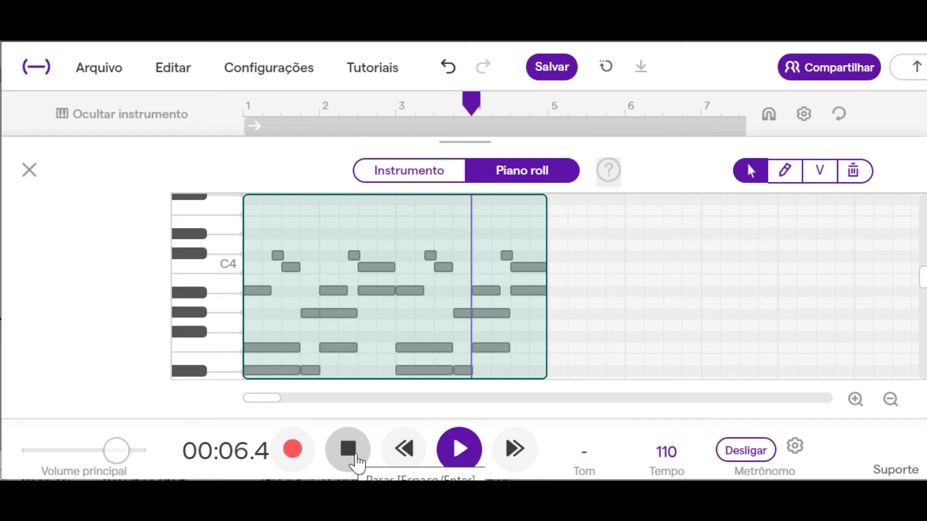
{"action": "left_click", "coordinate": [356, 462]}
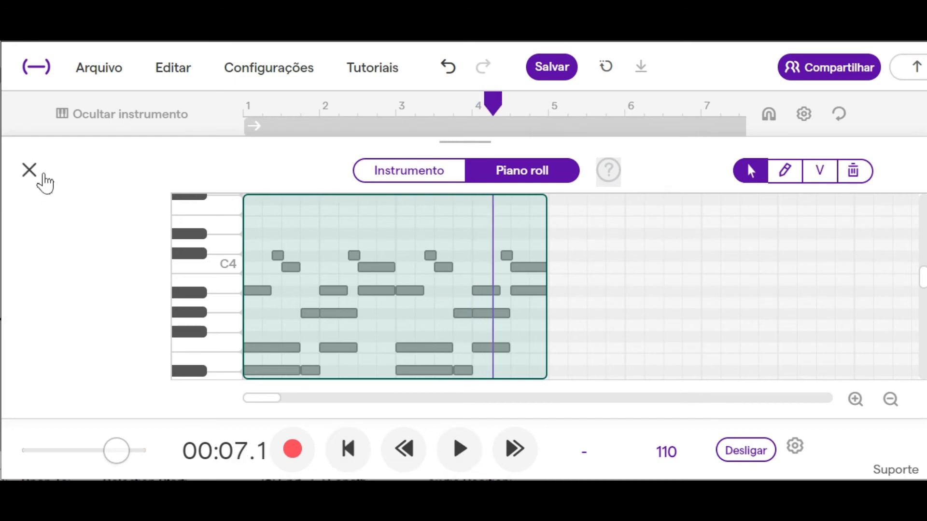
{"action": "left_click", "coordinate": [30, 171]}
- Take the Andromeda Waves track out of solo
{"action": "scroll", "coordinate": [296, 301], "scroll_direction": "down", "scroll_amount": 1}
{"action": "scroll", "coordinate": [362, 302], "scroll_direction": "down", "scroll_amount": 2}
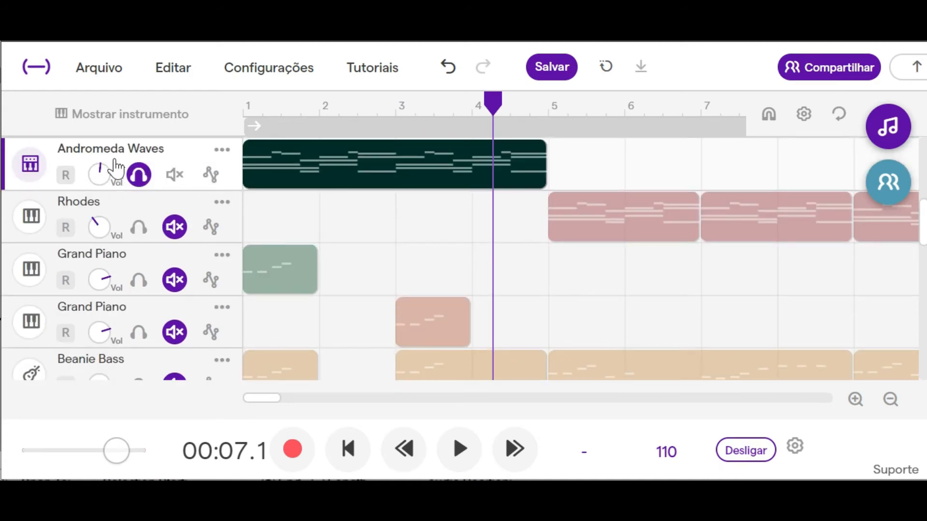
{"action": "left_click", "coordinate": [139, 174]}
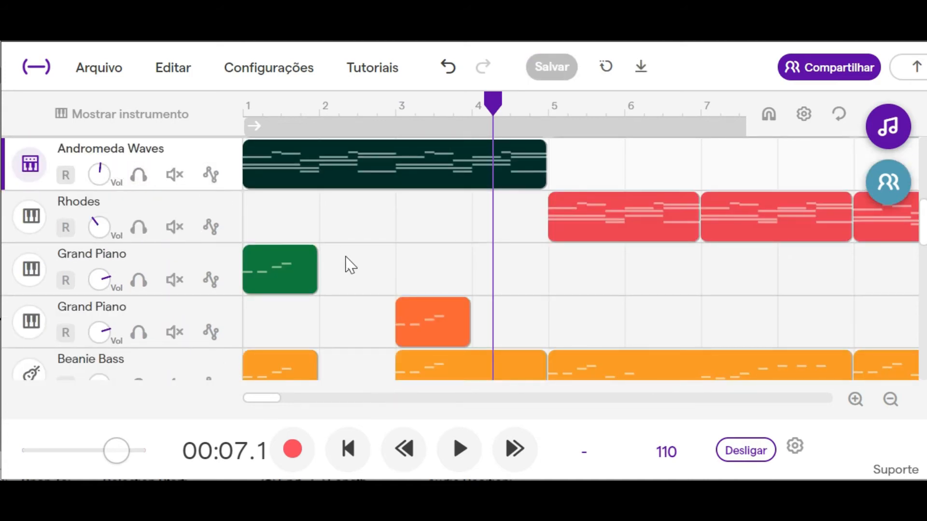
- Solo Beanie Bass and Andromeda Waves together and play both tracks
{"action": "scroll", "coordinate": [350, 265], "scroll_direction": "down", "scroll_amount": 1}
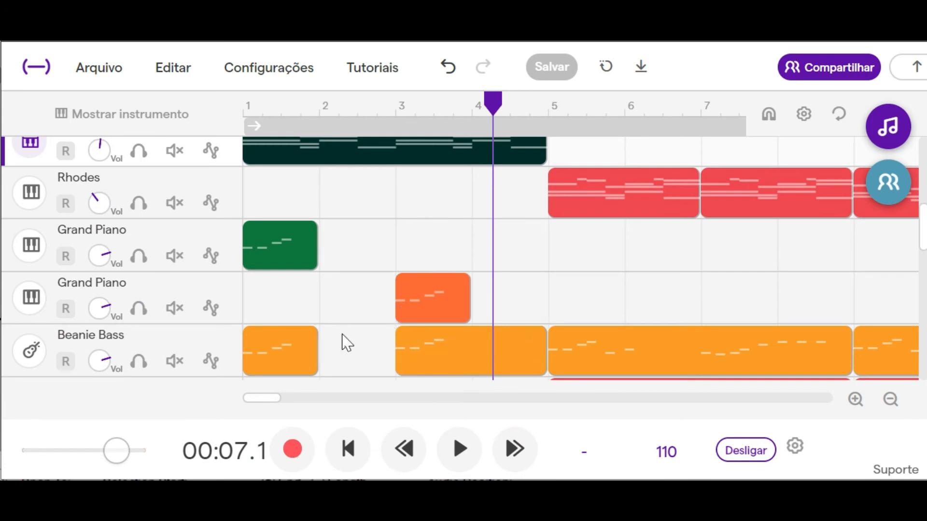
{"action": "left_click", "coordinate": [141, 365]}
{"action": "left_click", "coordinate": [140, 151]}
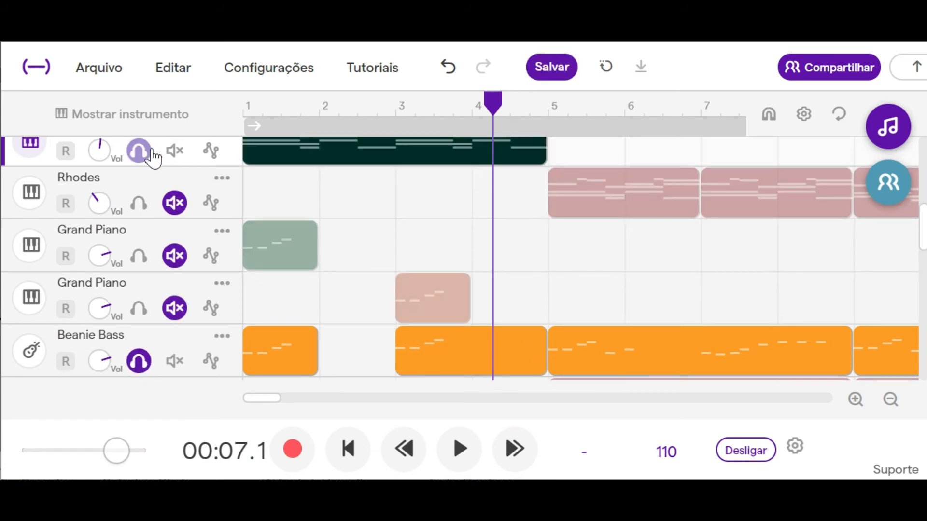
{"action": "left_click", "coordinate": [371, 451]}
{"action": "left_click", "coordinate": [472, 450]}
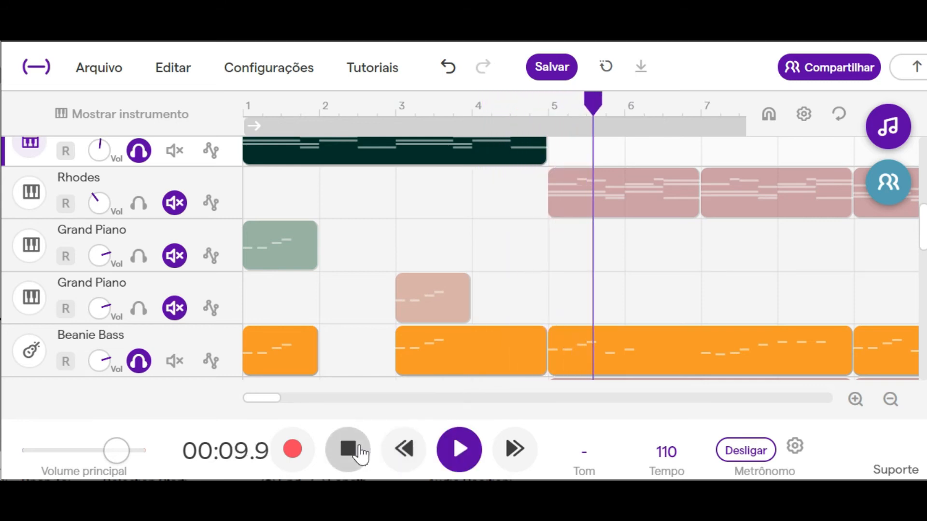
- Stop playback, add the Cheap Guitar track to the solo, and play the soloed tracks from bar 5 before stopping again
{"action": "left_click", "coordinate": [358, 451]}
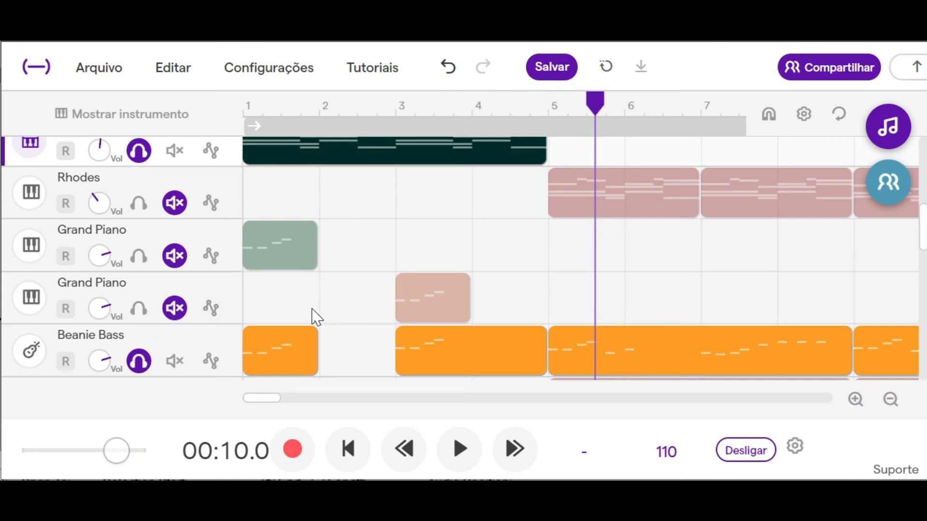
{"action": "scroll", "coordinate": [314, 292], "scroll_direction": "down", "scroll_amount": 3}
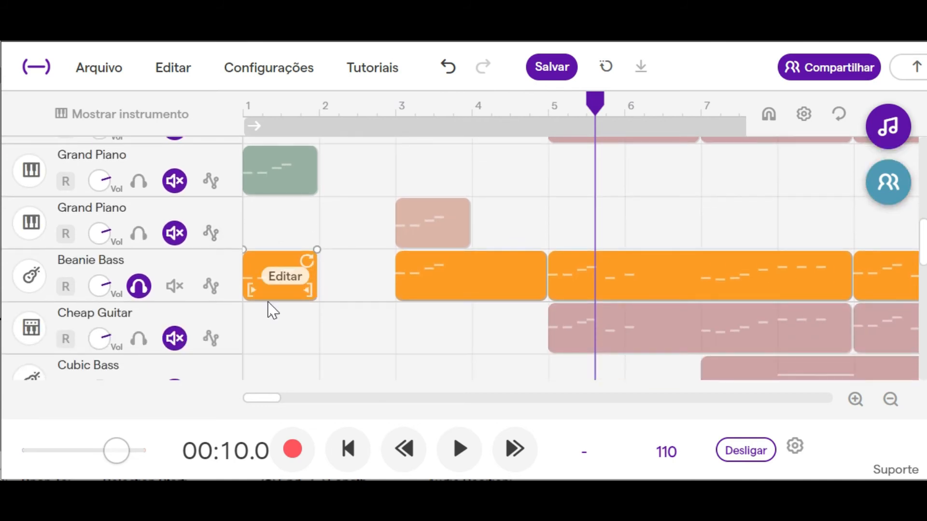
{"action": "left_click", "coordinate": [139, 338]}
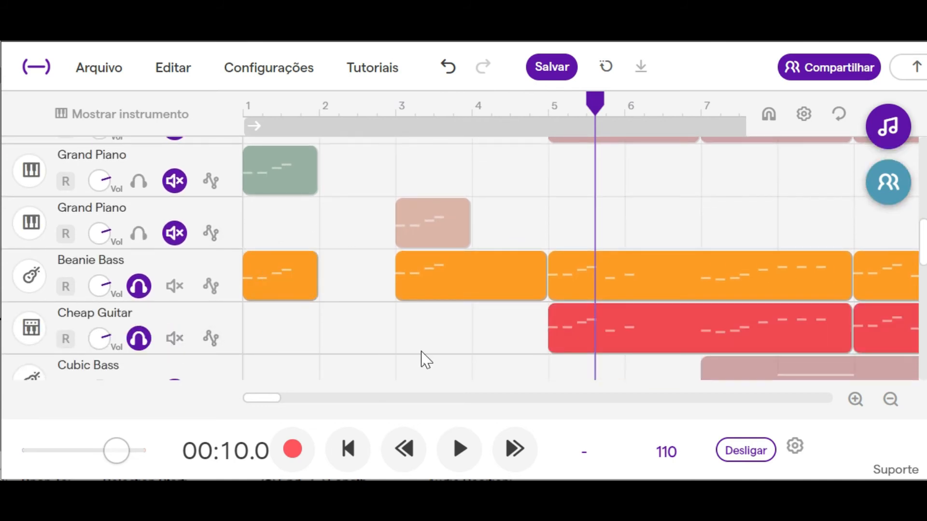
{"action": "left_click", "coordinate": [553, 115]}
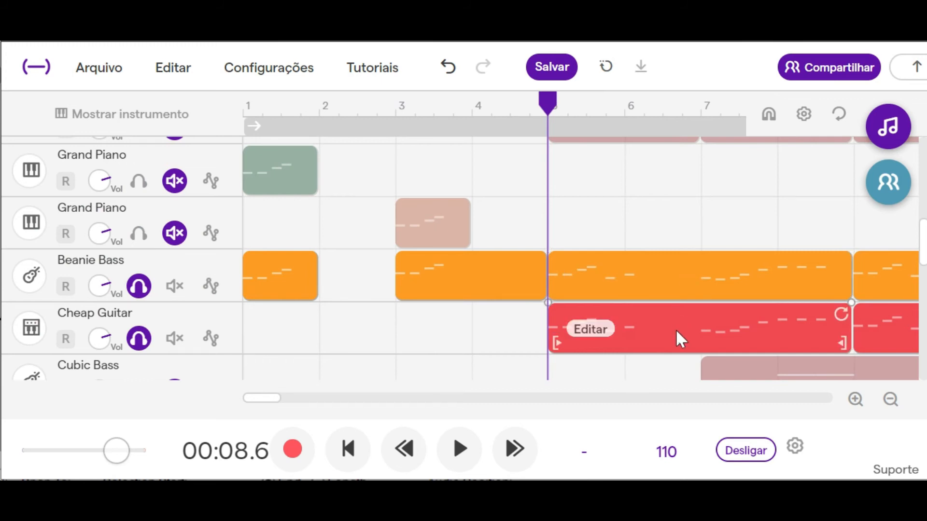
{"action": "left_click", "coordinate": [461, 451]}
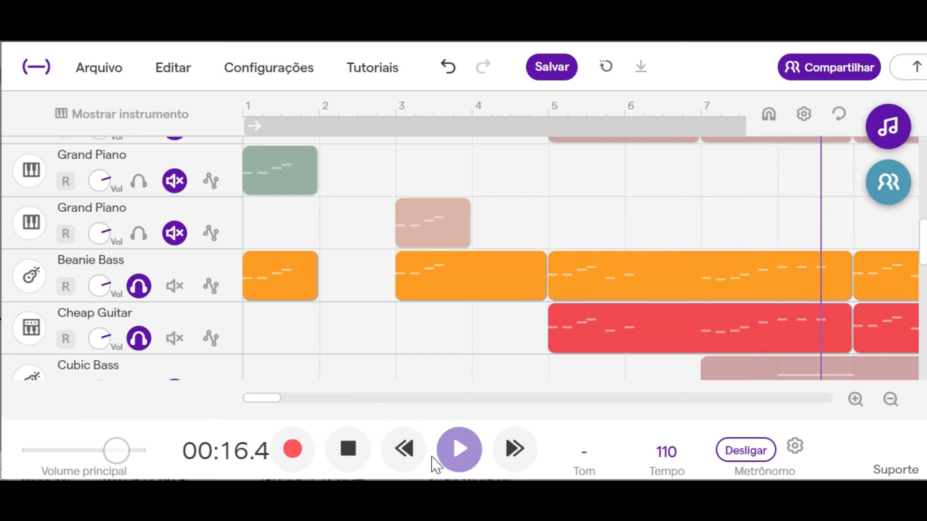
{"action": "left_click", "coordinate": [361, 454]}
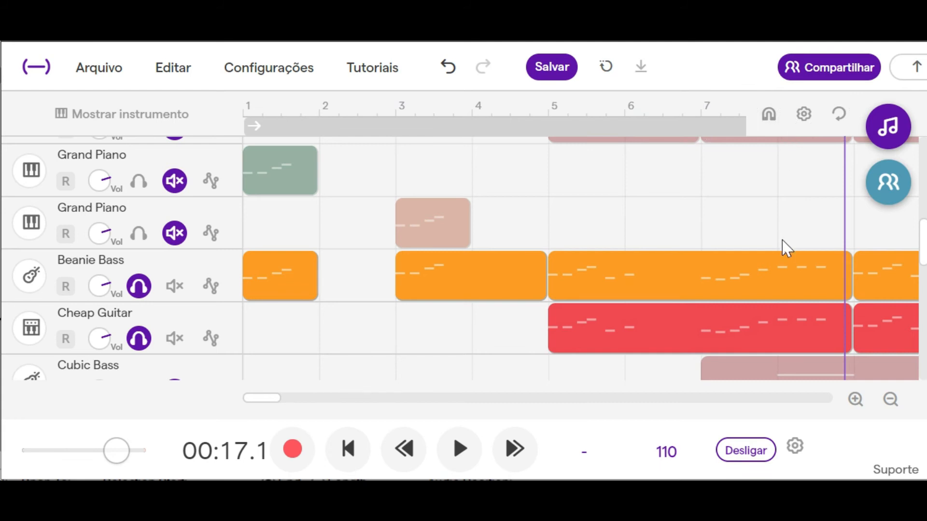
- Add the Cubic Bass track to the solo, play its note from bar 8, and stop playback
{"action": "scroll", "coordinate": [783, 241], "scroll_direction": "down", "scroll_amount": 2}
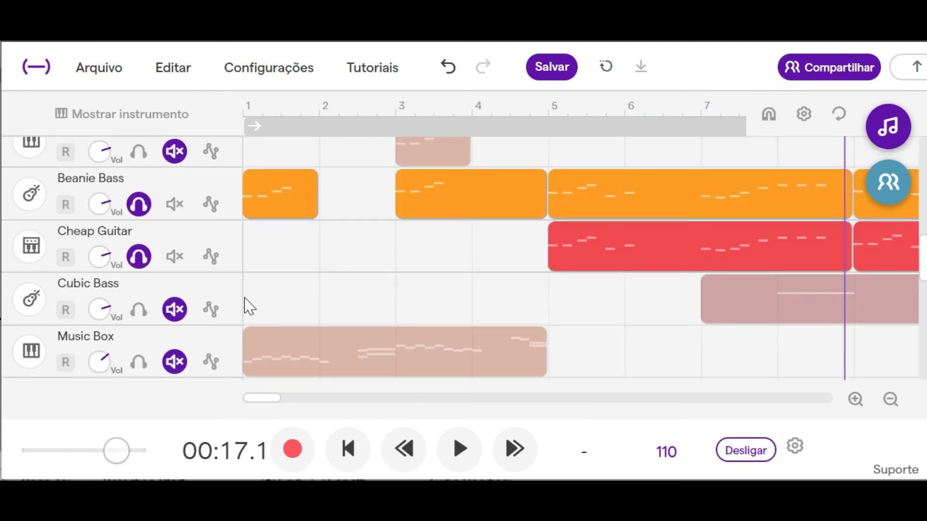
{"action": "left_click", "coordinate": [139, 309]}
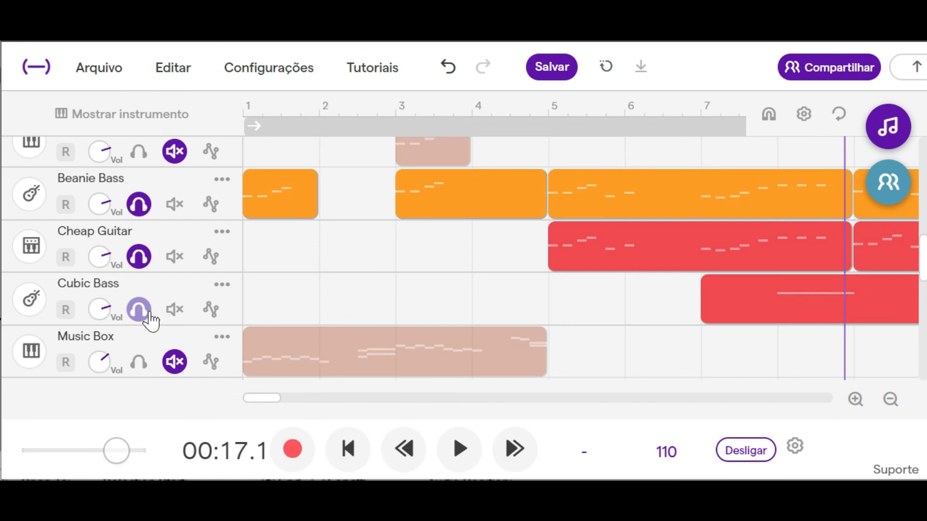
{"action": "left_click", "coordinate": [777, 147]}
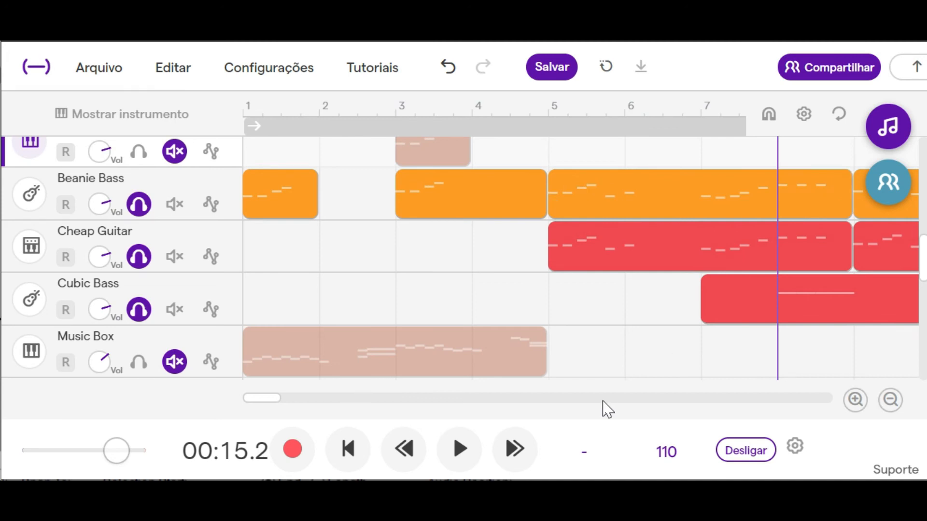
{"action": "left_click", "coordinate": [468, 458]}
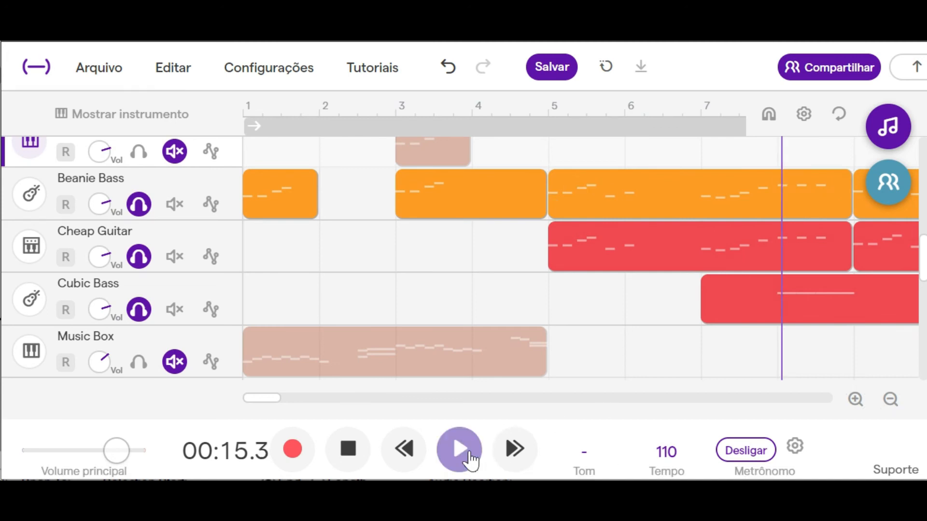
{"action": "left_click", "coordinate": [365, 458]}
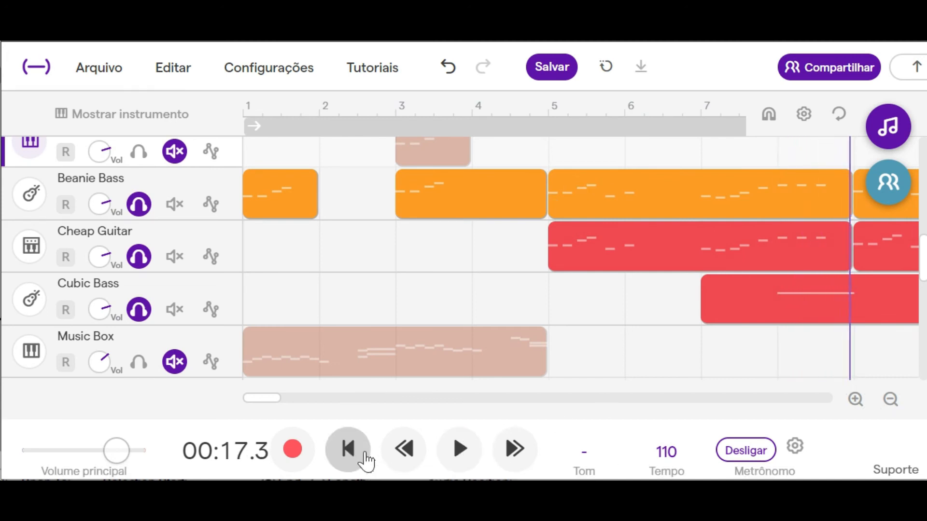
- Solo the Music Box track as well, play its opening melody from bar 1, and stop playback
{"action": "scroll", "coordinate": [533, 329], "scroll_direction": "down", "scroll_amount": 2}
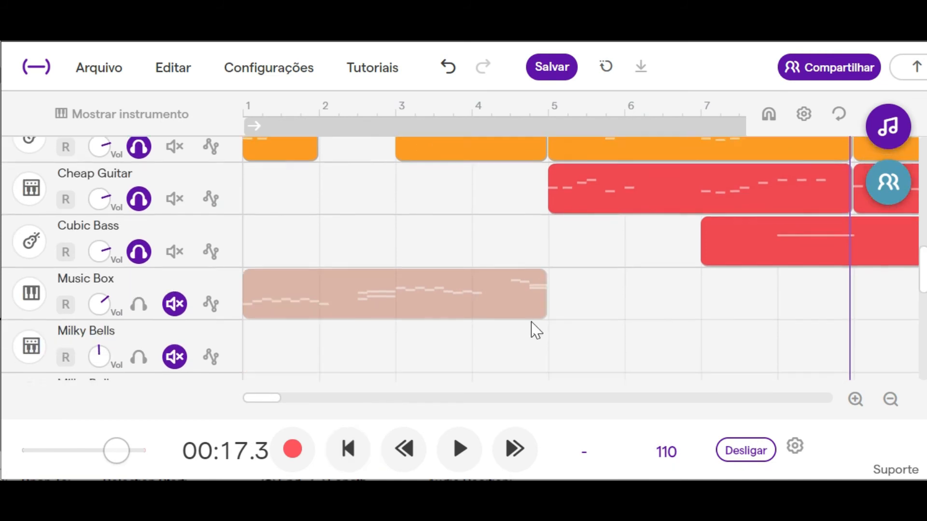
{"action": "left_click", "coordinate": [140, 303]}
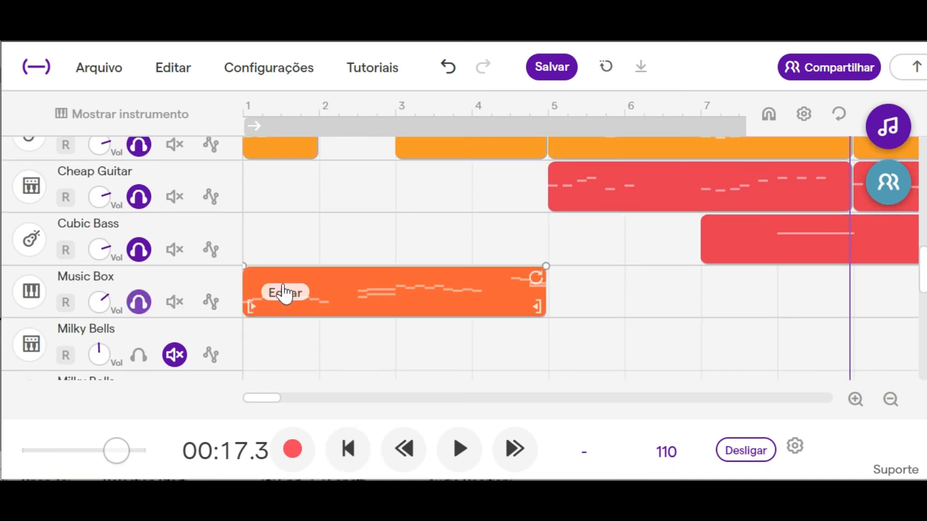
{"action": "left_click", "coordinate": [248, 106]}
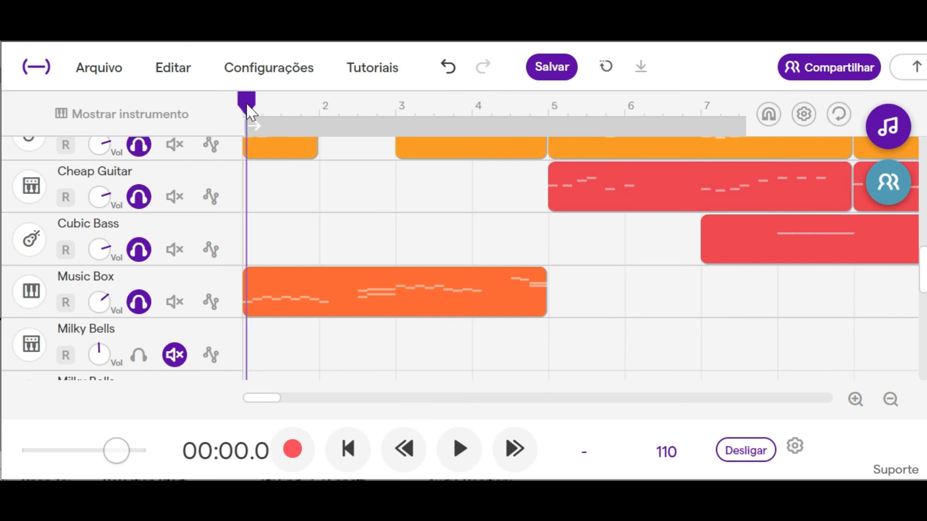
{"action": "left_click", "coordinate": [466, 462]}
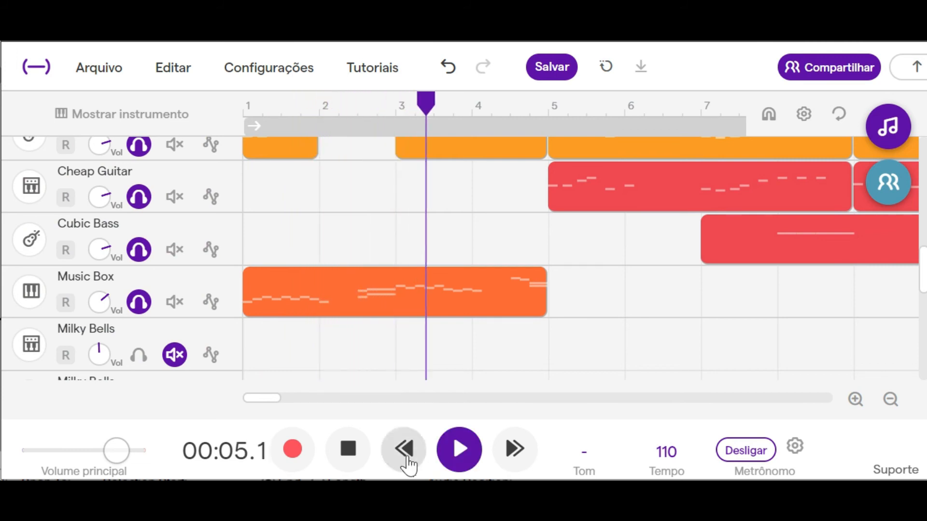
{"action": "left_click", "coordinate": [360, 457]}
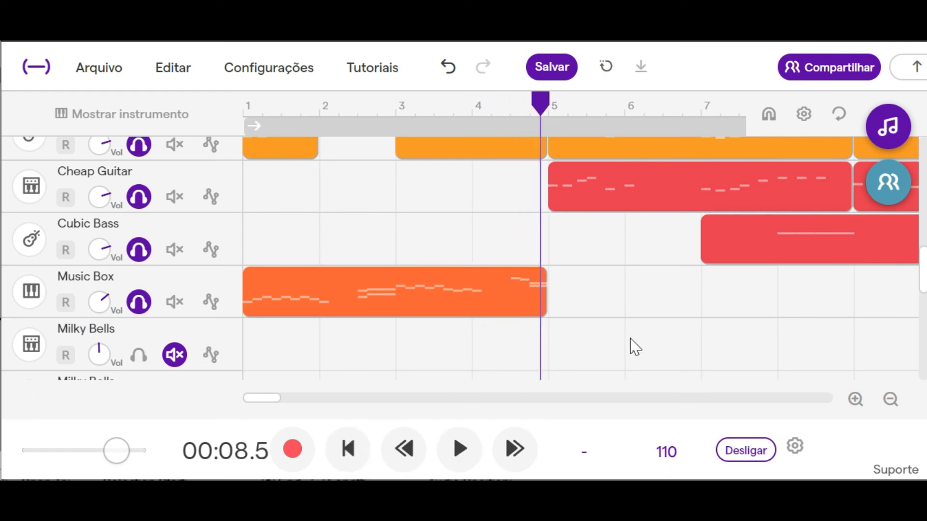
- Add only the upper Milky Bells track to the solo, play its melody from between bars 16 and 17, and stop
{"action": "scroll", "coordinate": [632, 347], "scroll_direction": "right", "scroll_amount": 5}
{"action": "scroll", "coordinate": [632, 348], "scroll_direction": "right", "scroll_amount": 12}
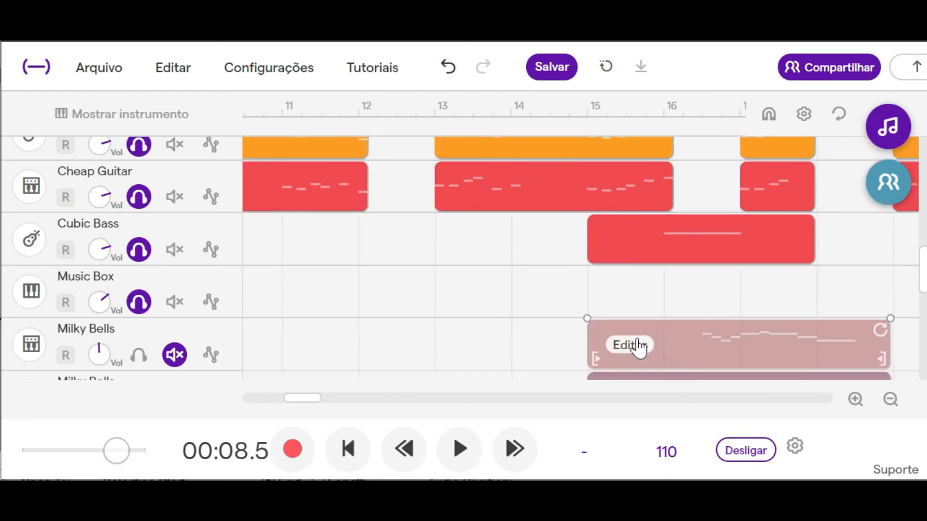
{"action": "scroll", "coordinate": [632, 347], "scroll_direction": "right", "scroll_amount": 3}
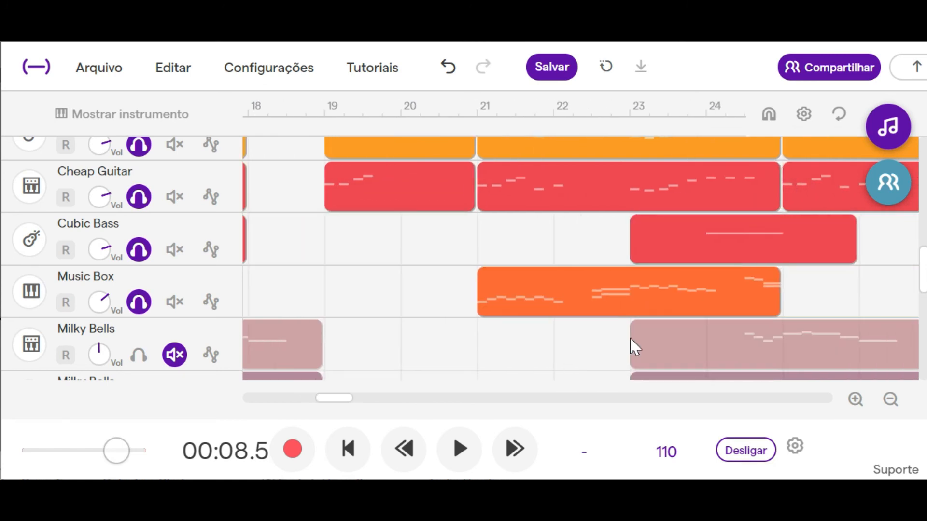
{"action": "scroll", "coordinate": [414, 325], "scroll_direction": "left", "scroll_amount": 3}
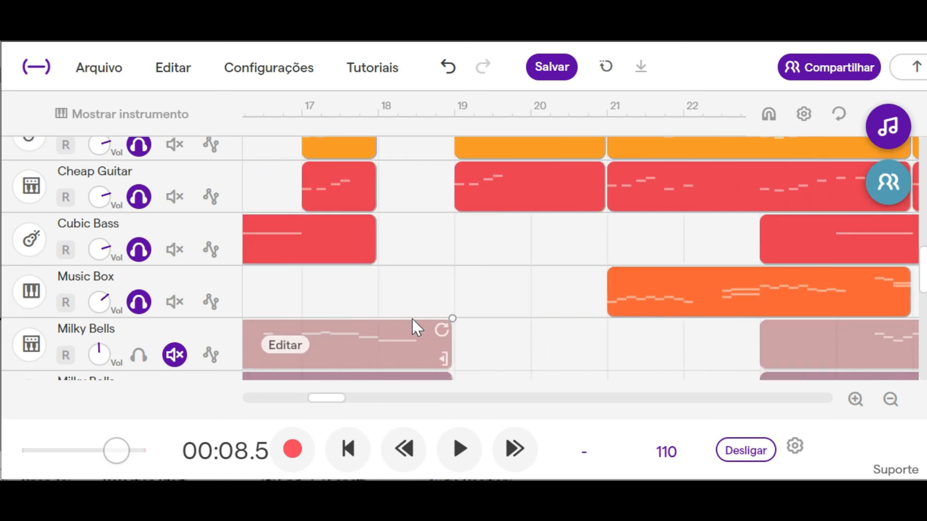
{"action": "scroll", "coordinate": [289, 296], "scroll_direction": "down", "scroll_amount": 1}
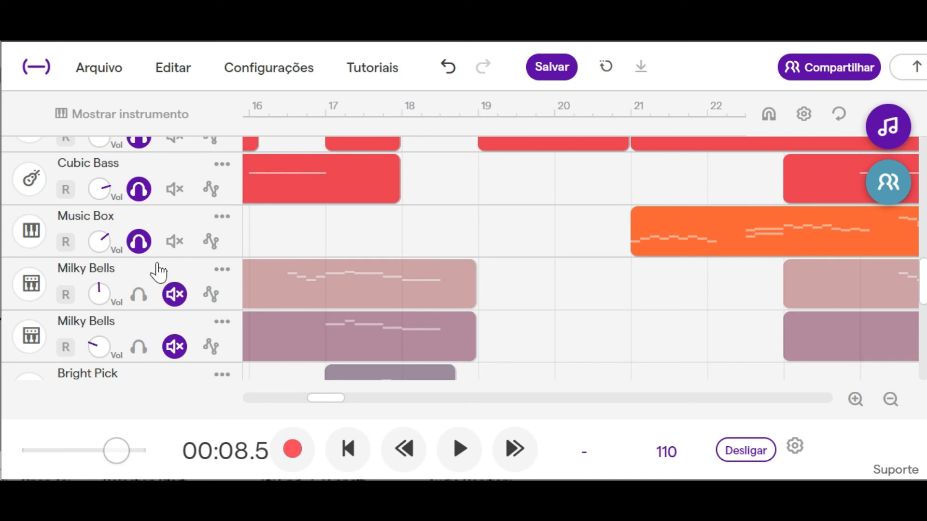
{"action": "left_click", "coordinate": [139, 295]}
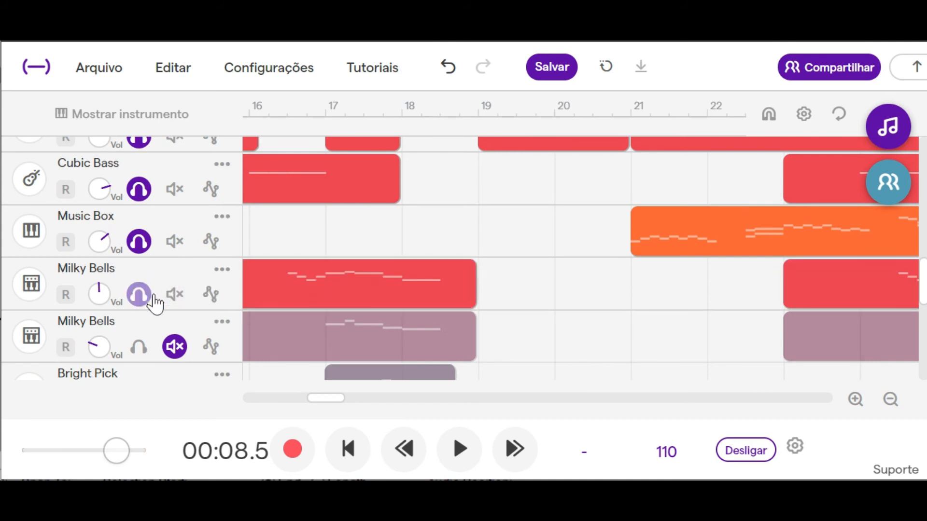
{"action": "scroll", "coordinate": [476, 300], "scroll_direction": "down", "scroll_amount": 1}
{"action": "left_click", "coordinate": [149, 315]}
{"action": "left_click", "coordinate": [146, 315]}
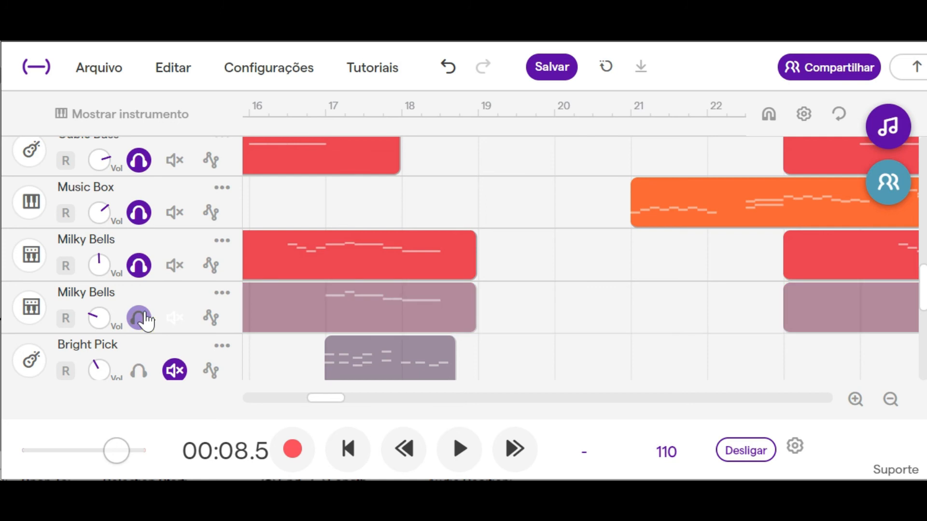
{"action": "left_click", "coordinate": [277, 111]}
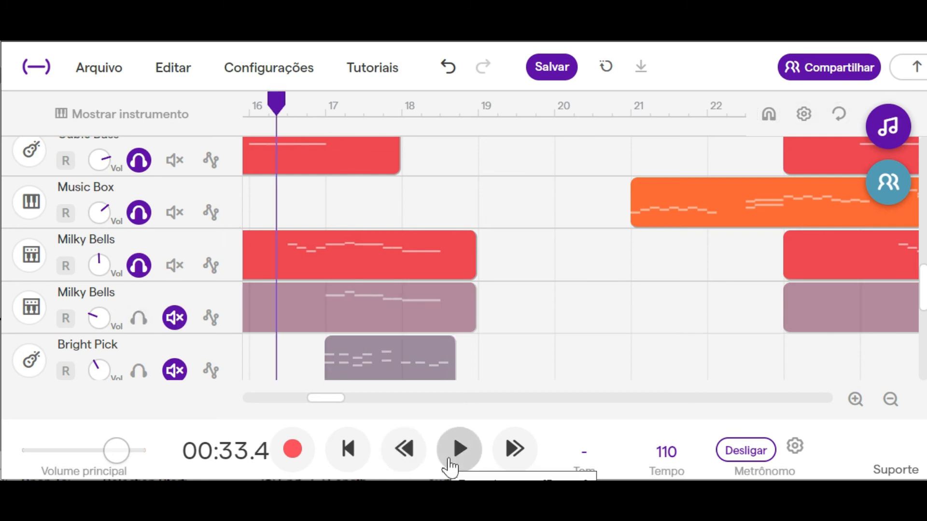
{"action": "left_click", "coordinate": [449, 466]}
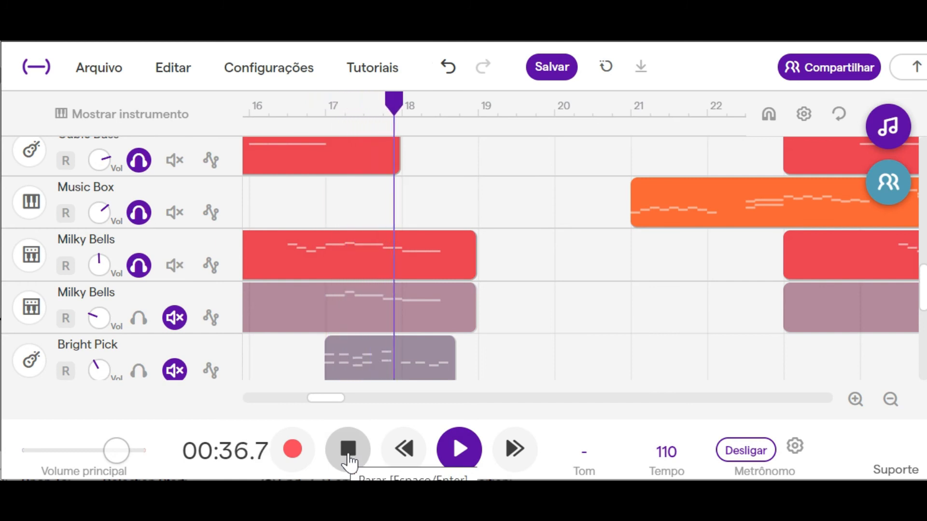
{"action": "left_click", "coordinate": [349, 457]}
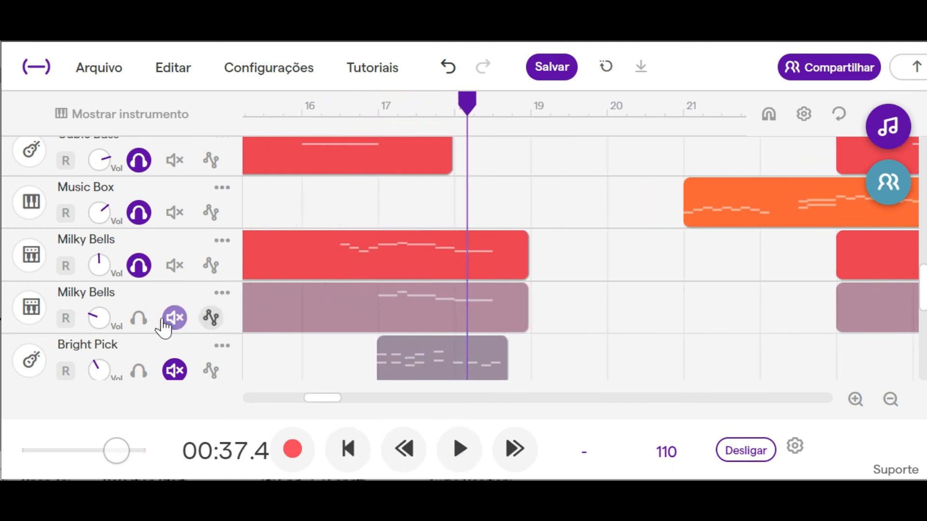
- Solo the lower Milky Bells track too, play both Milky Bells parts together from just before bar 17, and stop playback
{"action": "left_click", "coordinate": [139, 318]}
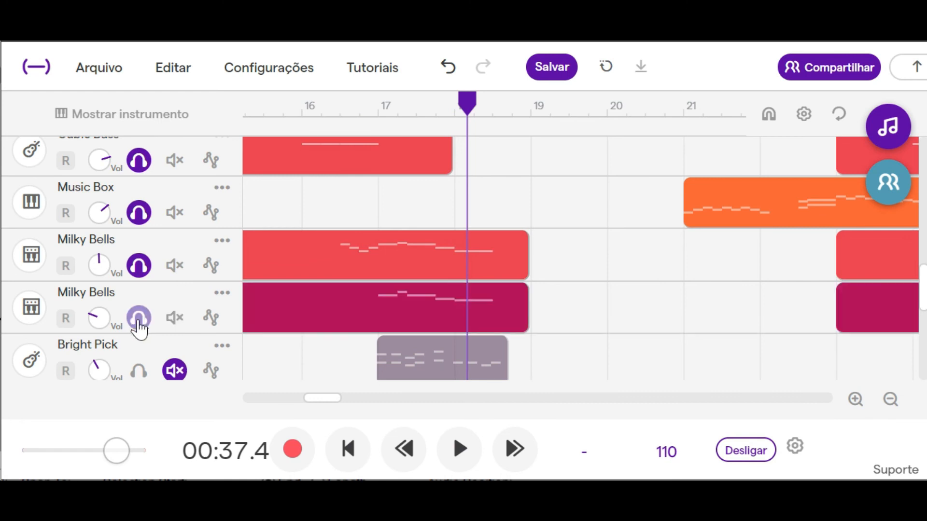
{"action": "left_click", "coordinate": [385, 108]}
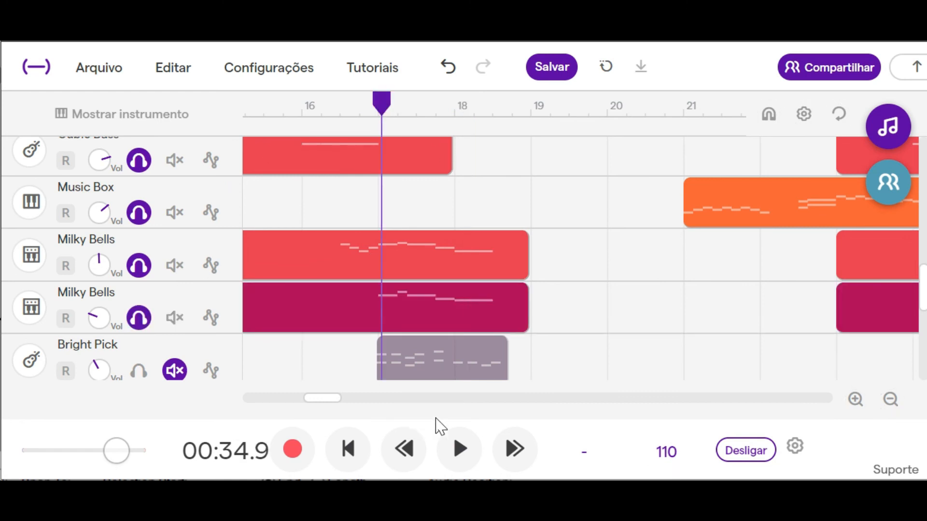
{"action": "left_click", "coordinate": [359, 108]}
{"action": "left_click", "coordinate": [461, 449]}
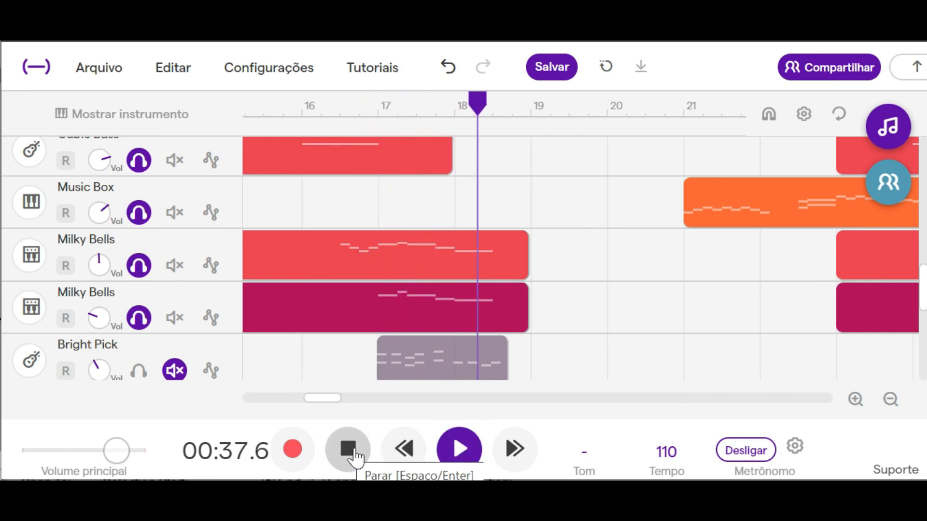
{"action": "left_click", "coordinate": [355, 454]}
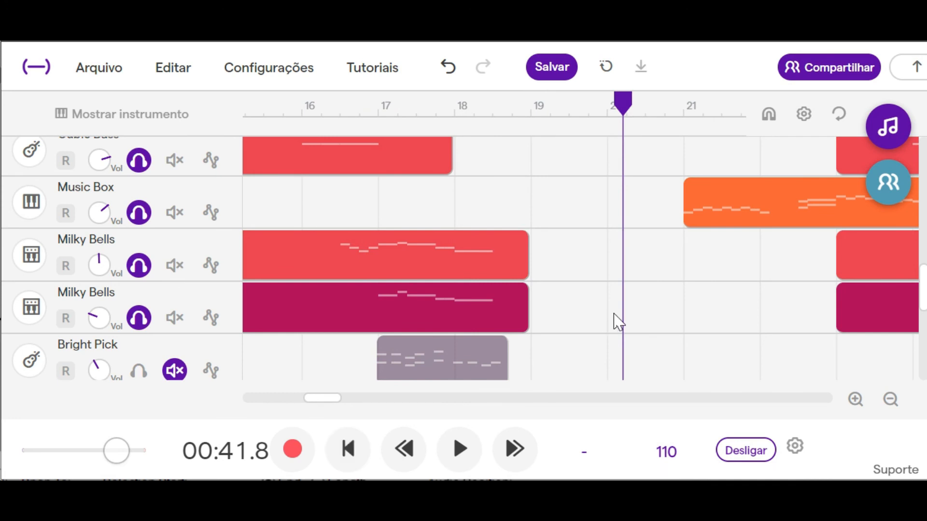
- Solo the Bright Pick track and remove both Milky Bells tracks and the Music Box track from the solo
{"action": "scroll", "coordinate": [618, 319], "scroll_direction": "down", "scroll_amount": 2}
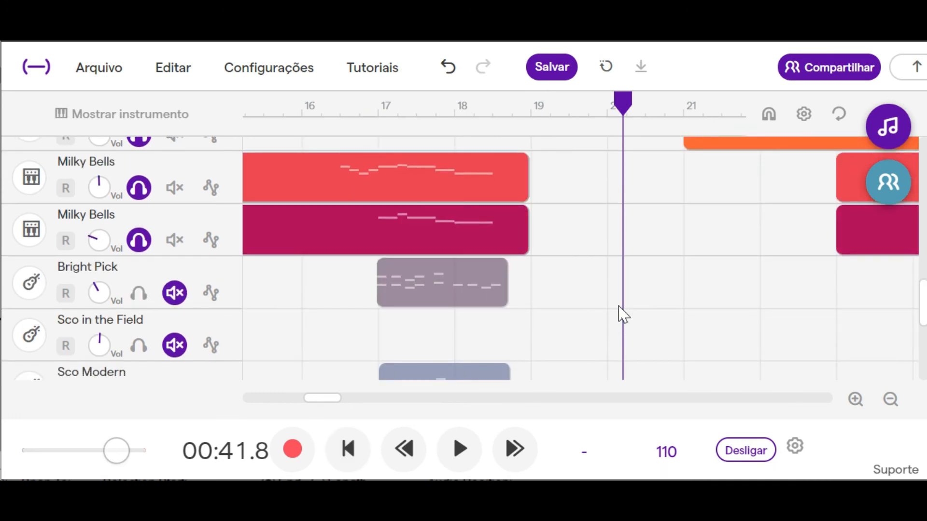
{"action": "scroll", "coordinate": [622, 315], "scroll_direction": "down", "scroll_amount": 5}
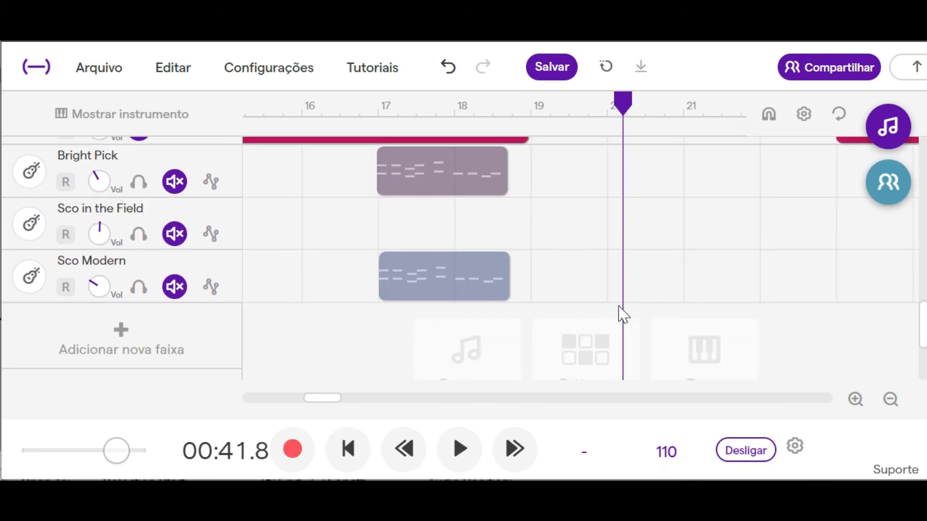
{"action": "scroll", "coordinate": [622, 315], "scroll_direction": "up", "scroll_amount": 2}
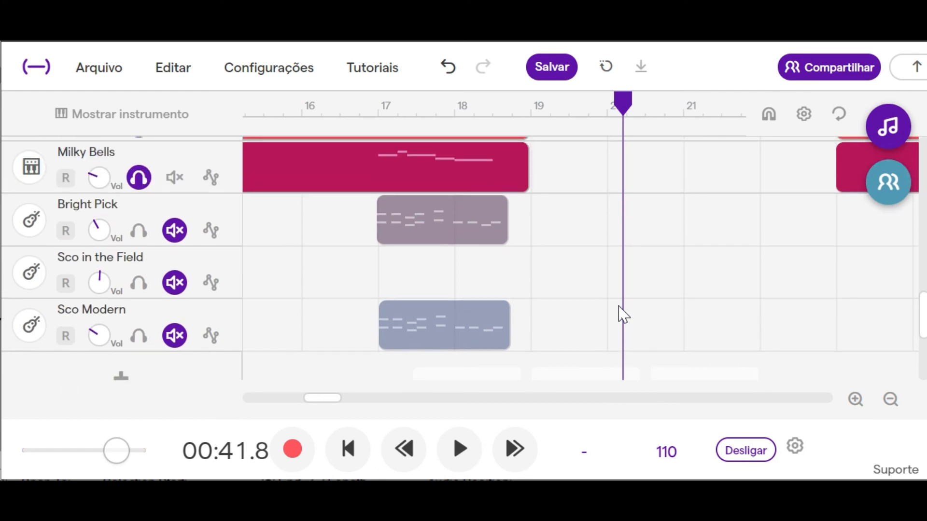
{"action": "scroll", "coordinate": [623, 314], "scroll_direction": "up", "scroll_amount": 4}
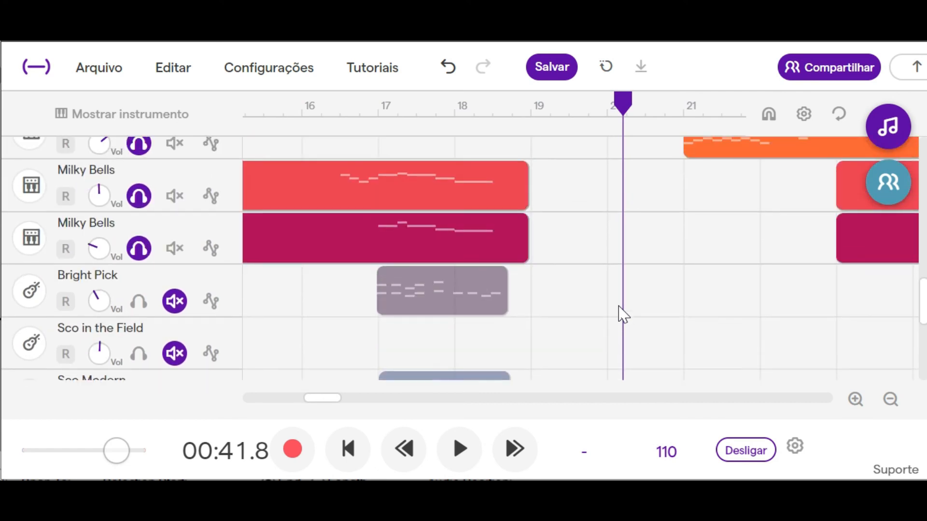
{"action": "scroll", "coordinate": [706, 328], "scroll_direction": "right", "scroll_amount": 8}
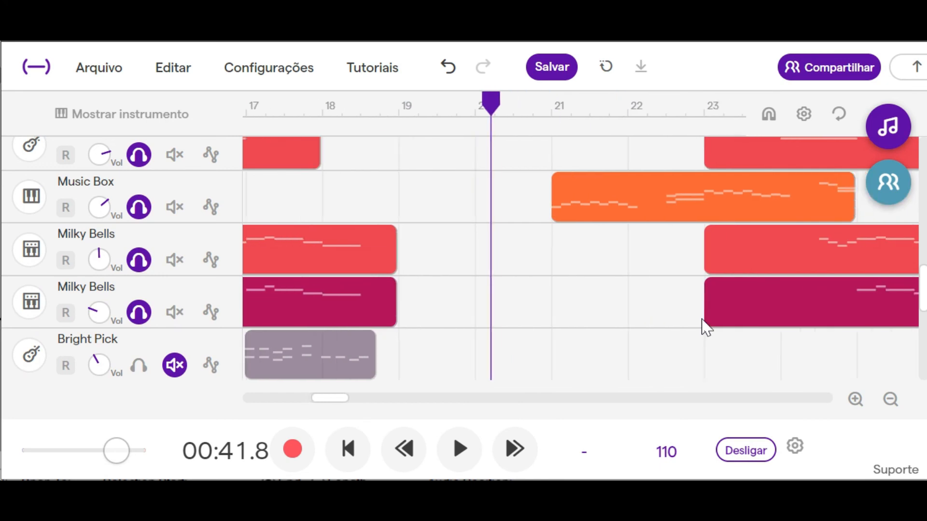
{"action": "scroll", "coordinate": [705, 328], "scroll_direction": "right", "scroll_amount": 5}
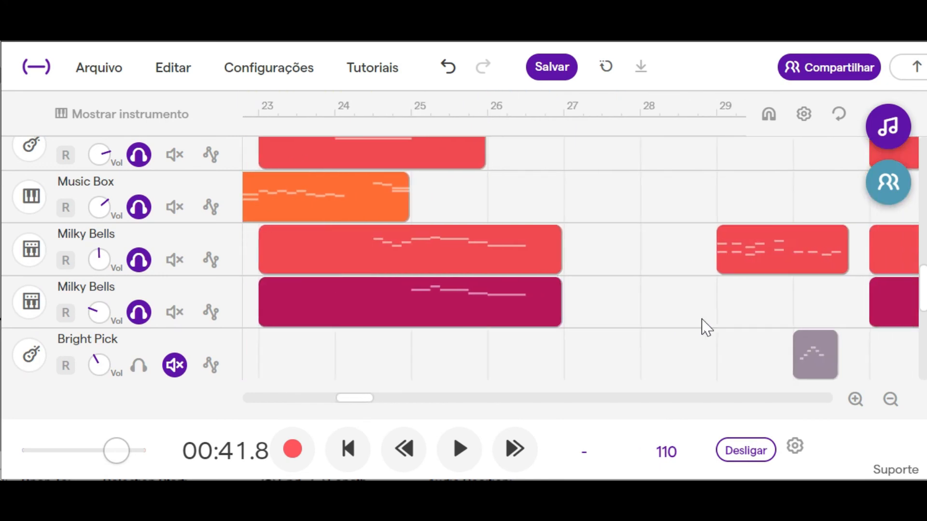
{"action": "scroll", "coordinate": [702, 348], "scroll_direction": "down", "scroll_amount": 1}
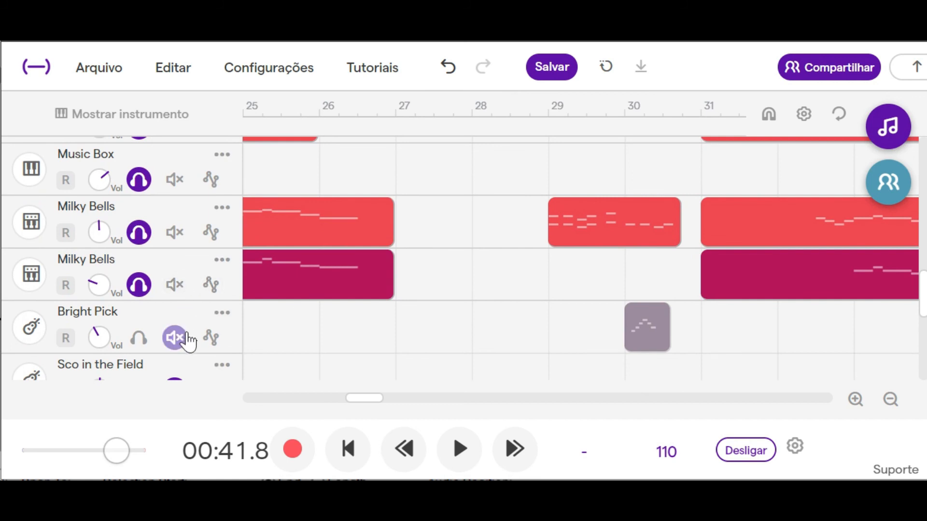
{"action": "left_click", "coordinate": [139, 338]}
{"action": "left_click", "coordinate": [145, 290]}
{"action": "left_click", "coordinate": [139, 233]}
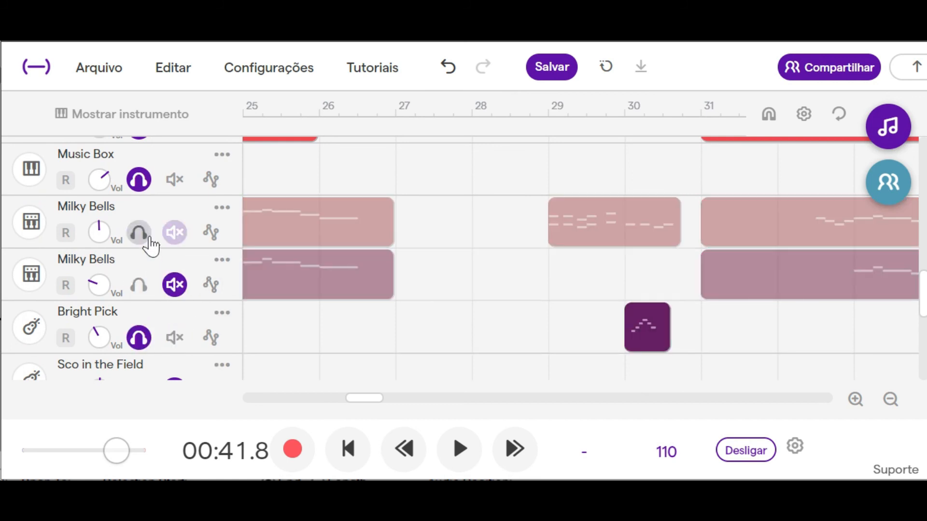
{"action": "left_click", "coordinate": [139, 180]}
{"action": "scroll", "coordinate": [548, 310], "scroll_direction": "down", "scroll_amount": 1}
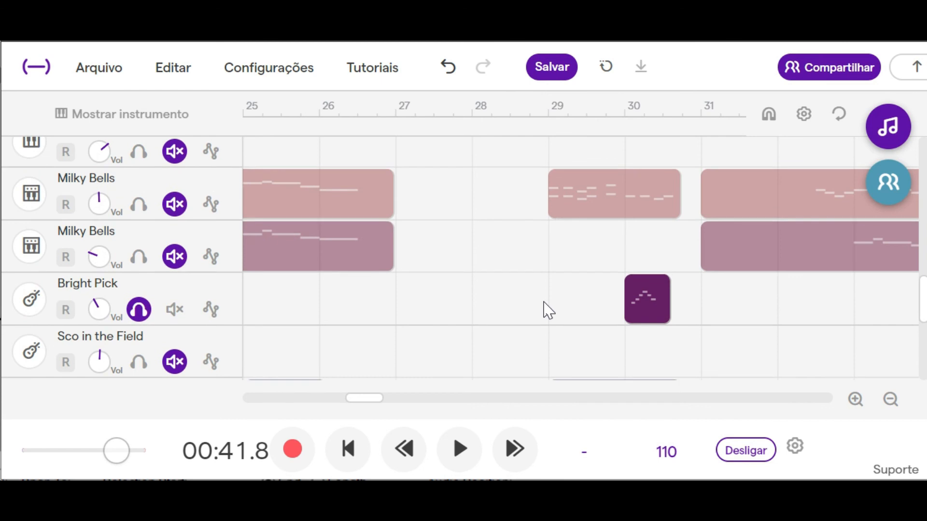
- Play the Bright Pick part from just before bar 30 and stop playback after its short clip
{"action": "left_click", "coordinate": [622, 107]}
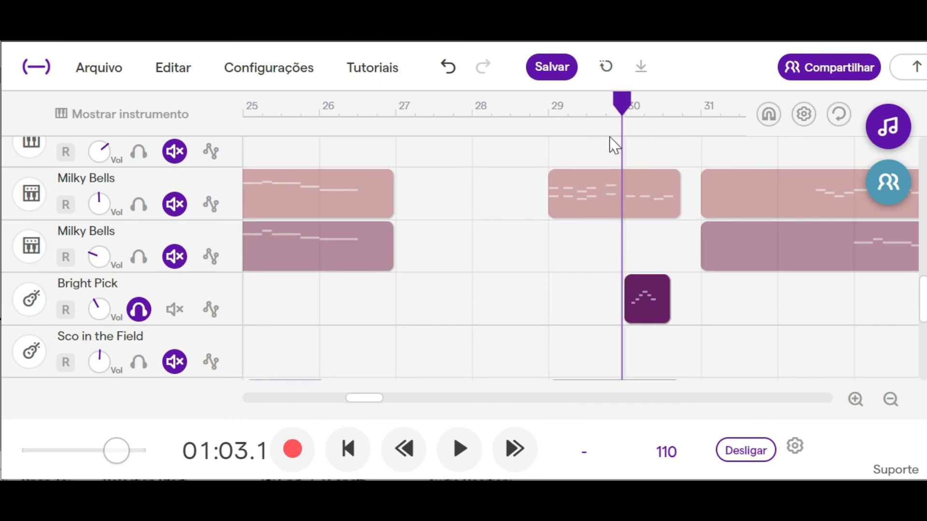
{"action": "left_click", "coordinate": [460, 452]}
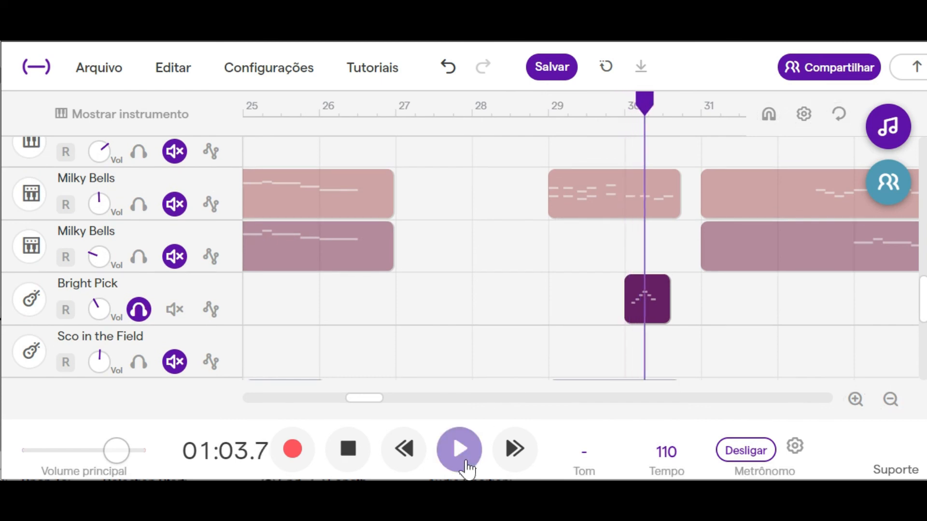
{"action": "left_click", "coordinate": [357, 461]}
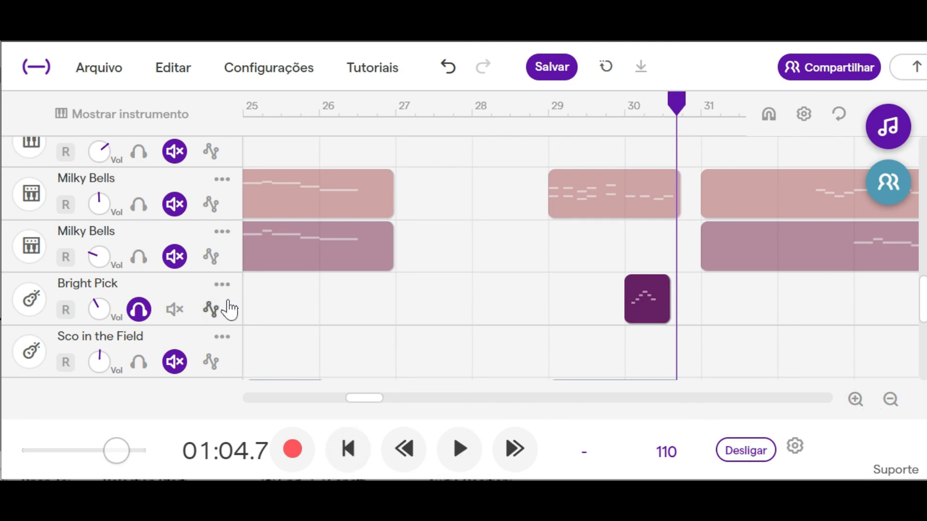
- Open the Bright Pick track's instrument settings to examine its sound and effect controls, and close them again
{"action": "left_click", "coordinate": [43, 301]}
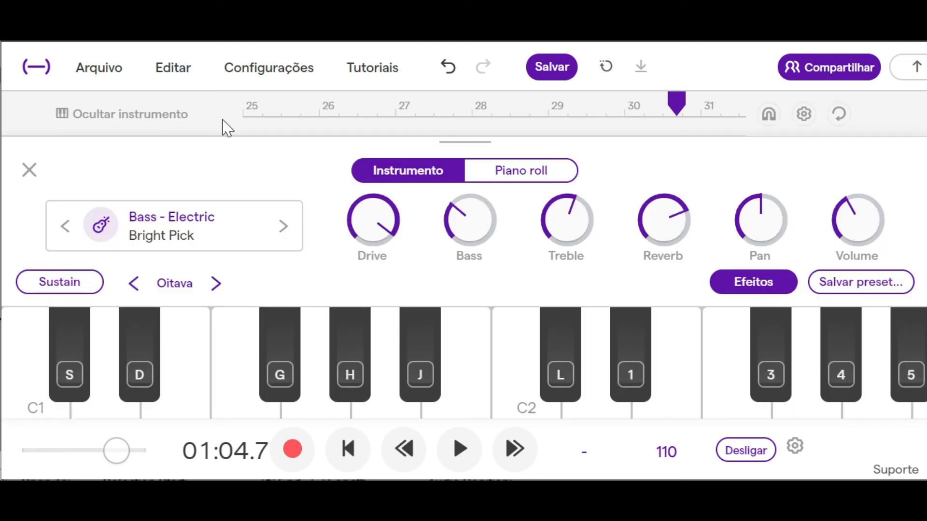
{"action": "left_click", "coordinate": [30, 170]}
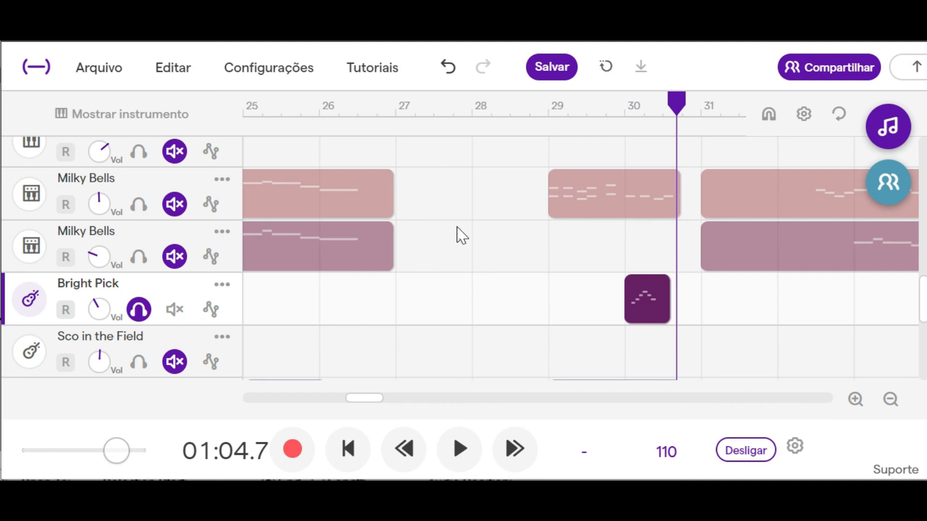
{"action": "scroll", "coordinate": [461, 235], "scroll_direction": "down", "scroll_amount": 2}
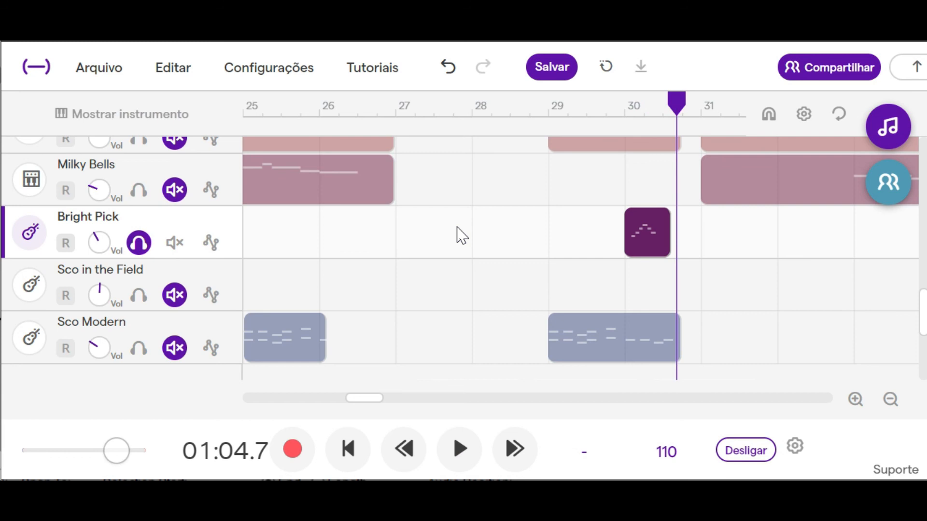
- Turn off solo on the Bright Pick, Cubic Bass, Cheap Guitar, Beanie Bass and Andromeda Waves tracks
{"action": "scroll", "coordinate": [461, 235], "scroll_direction": "up", "scroll_amount": 3}
{"action": "left_click", "coordinate": [145, 359]}
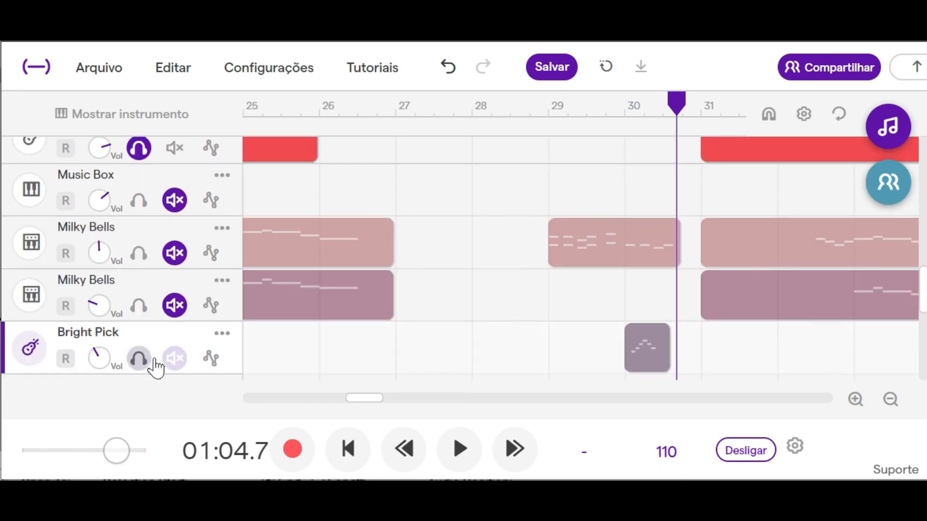
{"action": "scroll", "coordinate": [436, 292], "scroll_direction": "up", "scroll_amount": 1}
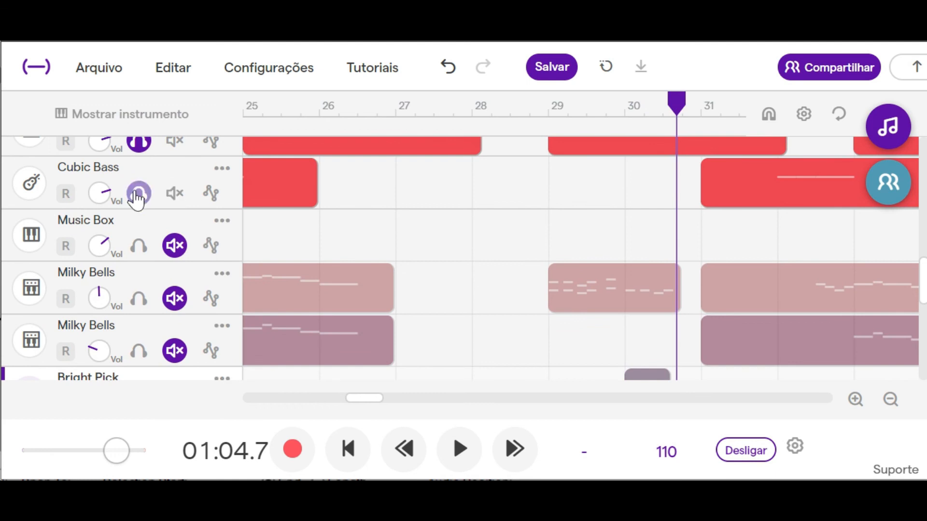
{"action": "left_click", "coordinate": [138, 193]}
{"action": "scroll", "coordinate": [137, 200], "scroll_direction": "up", "scroll_amount": 3}
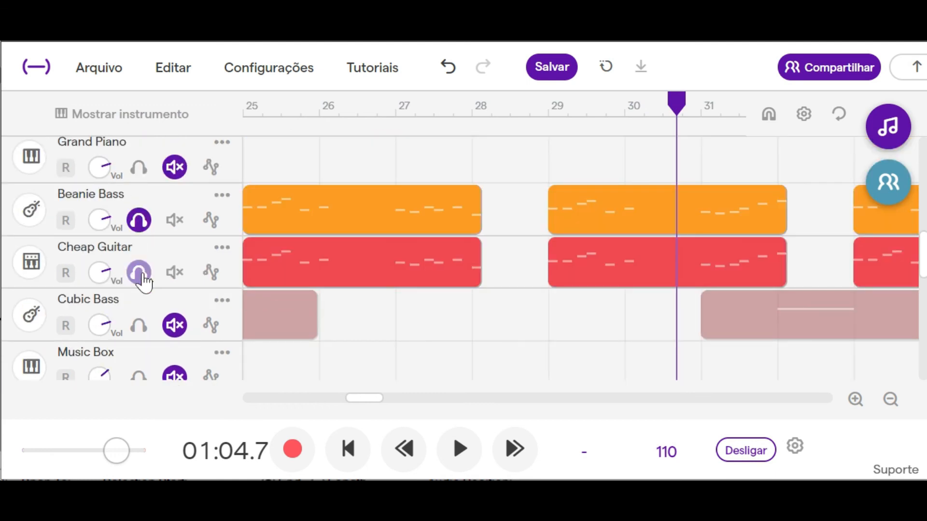
{"action": "left_click", "coordinate": [142, 274]}
{"action": "left_click", "coordinate": [140, 228]}
{"action": "scroll", "coordinate": [142, 234], "scroll_direction": "up", "scroll_amount": 4}
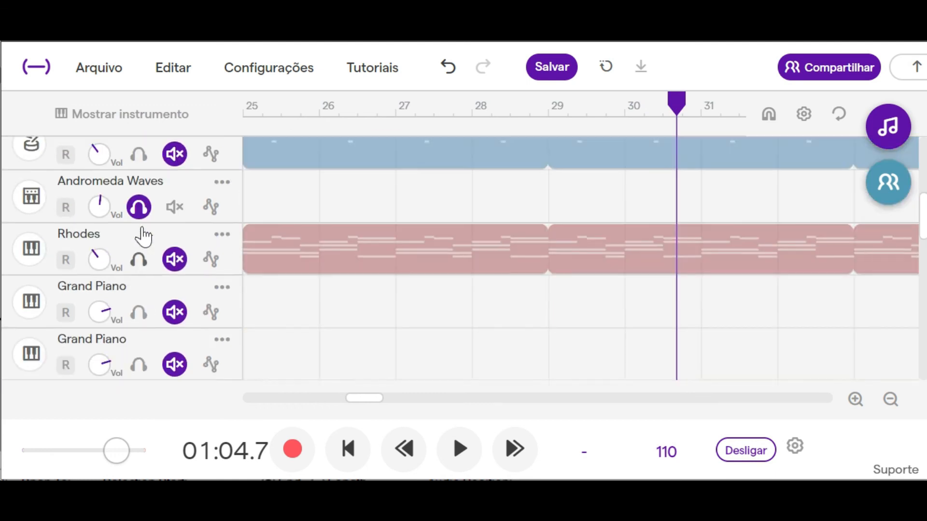
{"action": "scroll", "coordinate": [142, 236], "scroll_direction": "up", "scroll_amount": 3}
{"action": "left_click", "coordinate": [139, 326]}
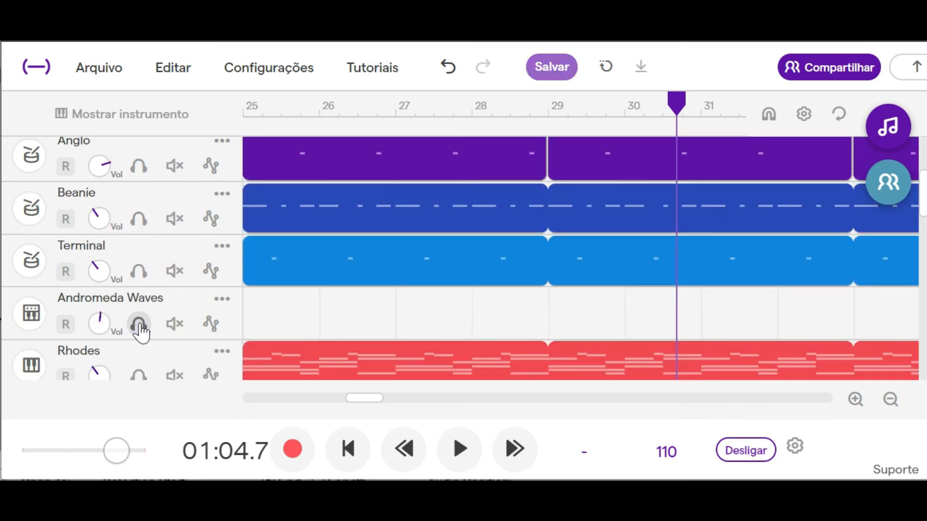
{"action": "scroll", "coordinate": [140, 330], "scroll_direction": "up", "scroll_amount": 3}
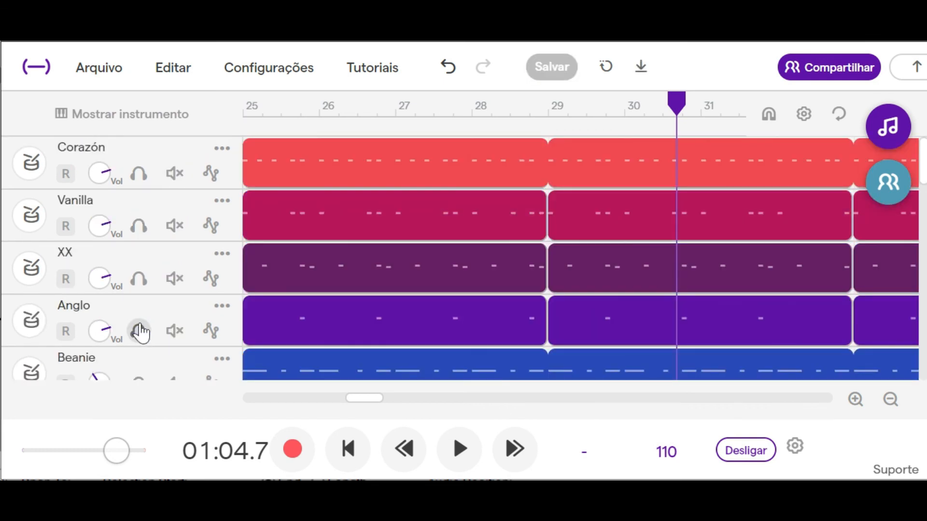